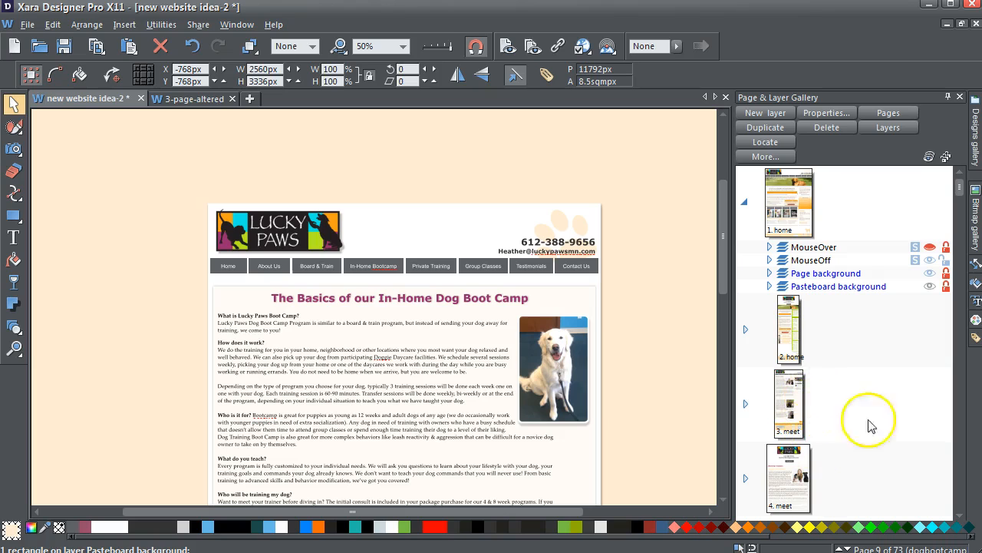
- Compare the desktop and mobile variants of the home page, pages 1 and 2
{"action": "left_click", "coordinate": [798, 219]}
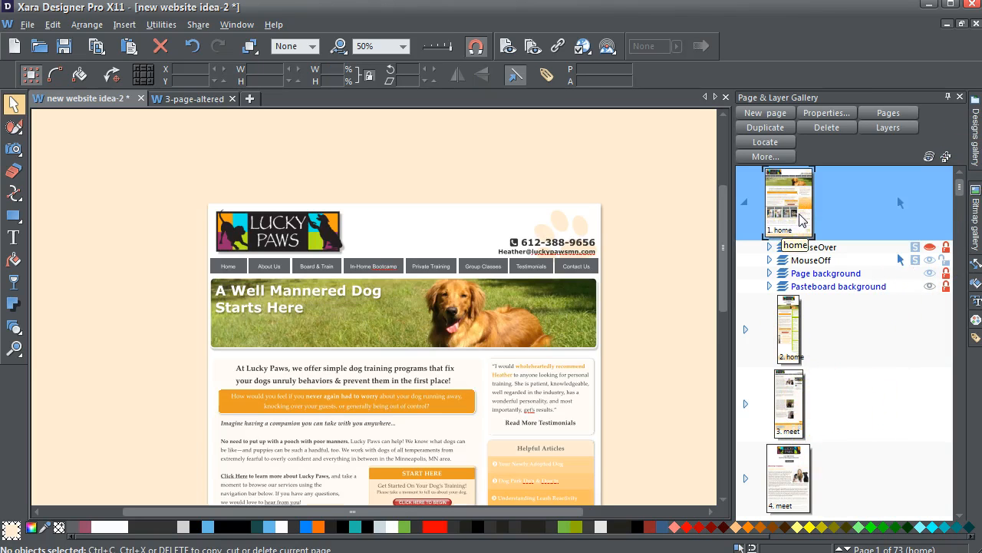
{"action": "left_click", "coordinate": [785, 319]}
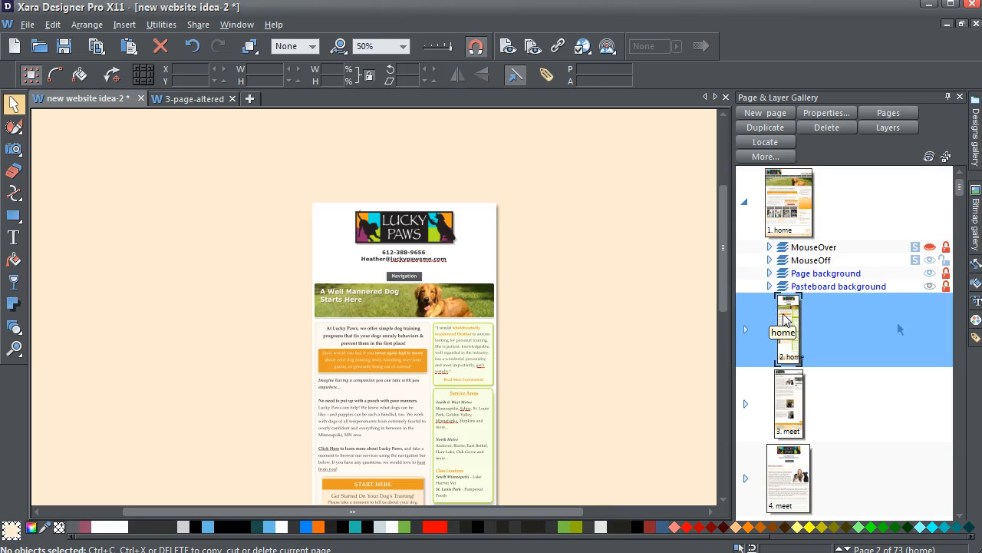
{"action": "left_click", "coordinate": [785, 206]}
{"action": "left_click", "coordinate": [794, 318]}
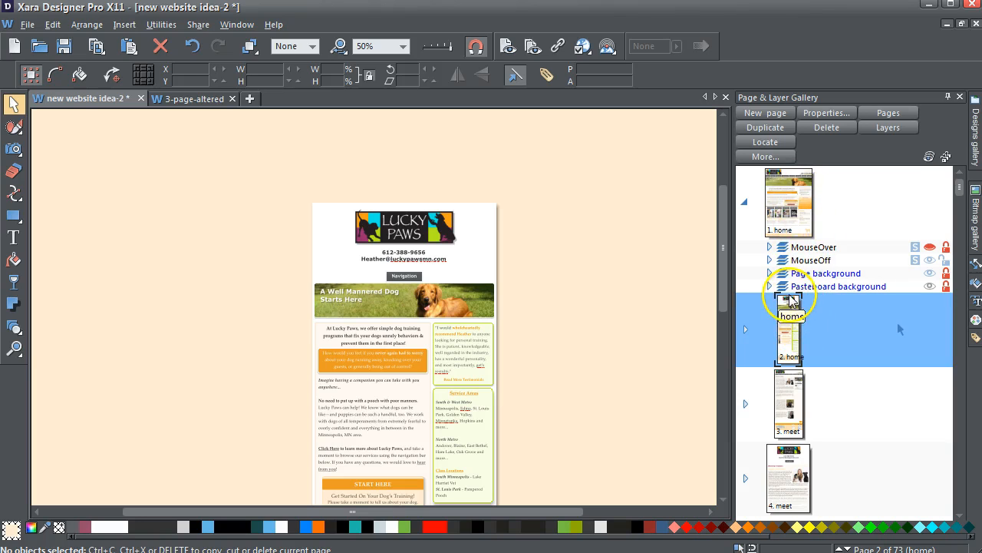
- Switch to the 3-page-altered document and display its blank-page template with the header in view
{"action": "left_click", "coordinate": [195, 101]}
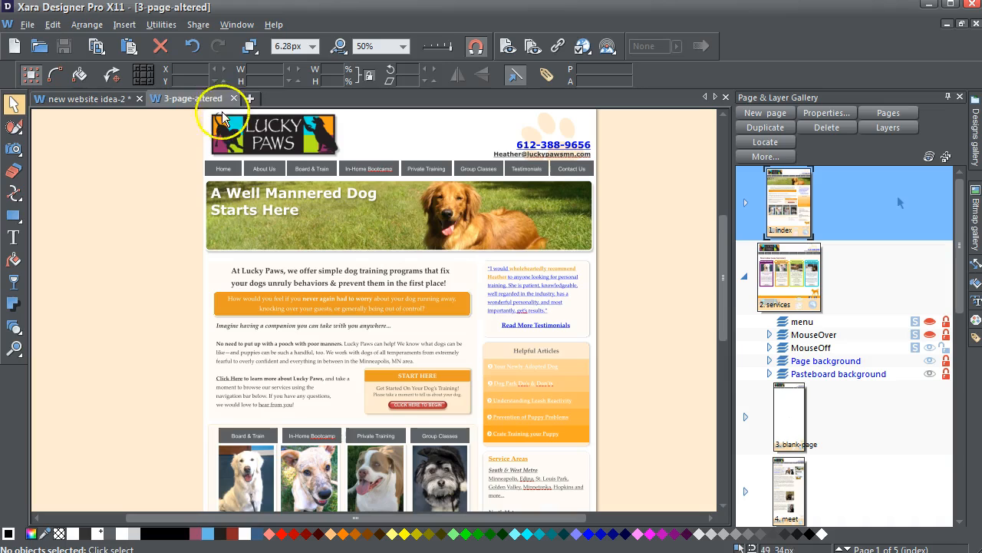
{"action": "left_click", "coordinate": [958, 257]}
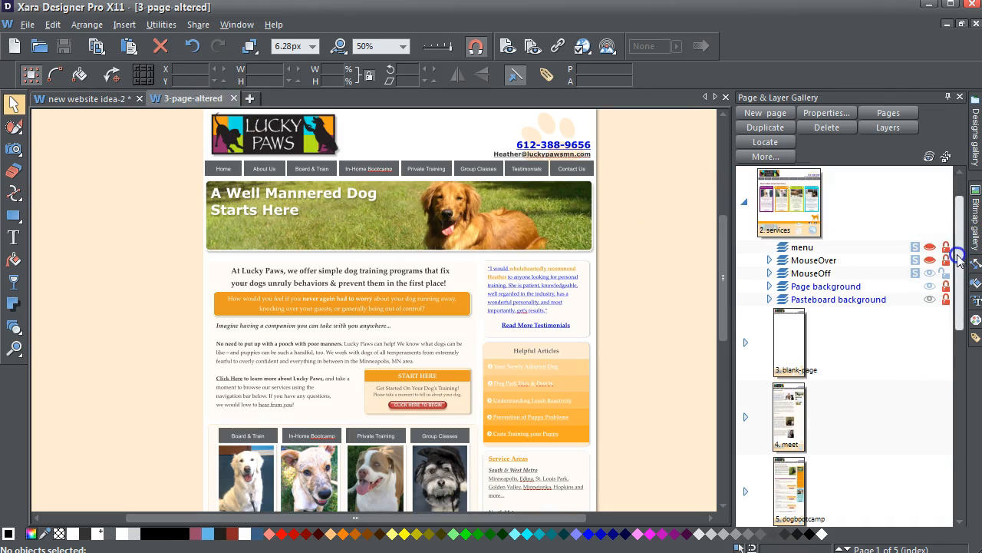
{"action": "left_click", "coordinate": [782, 341]}
{"action": "left_click_drag", "start_coordinate": [723, 299], "coordinate": [723, 281]}
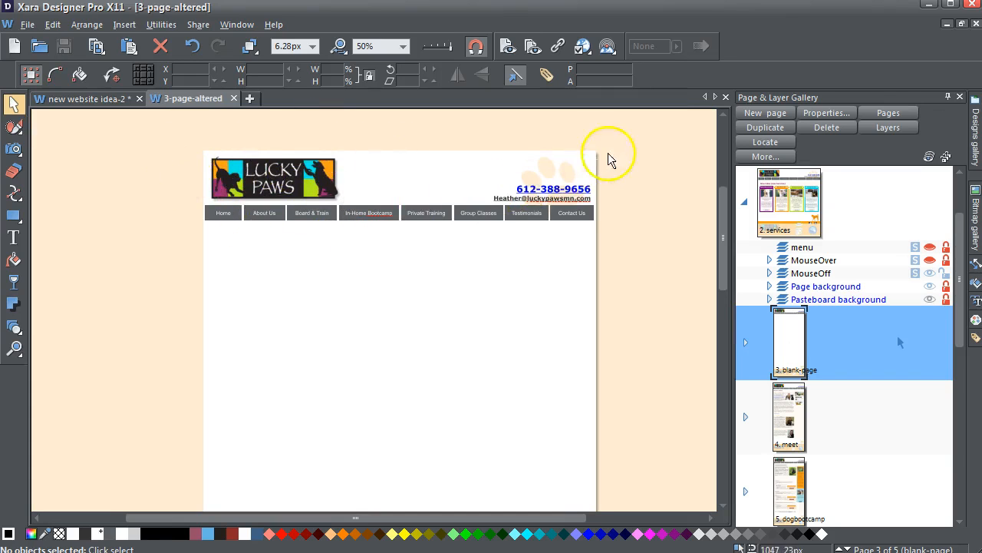
- Examine the blank page's footer, including its logos and links, and return to the page header
{"action": "left_click_drag", "start_coordinate": [720, 261], "coordinate": [726, 418]}
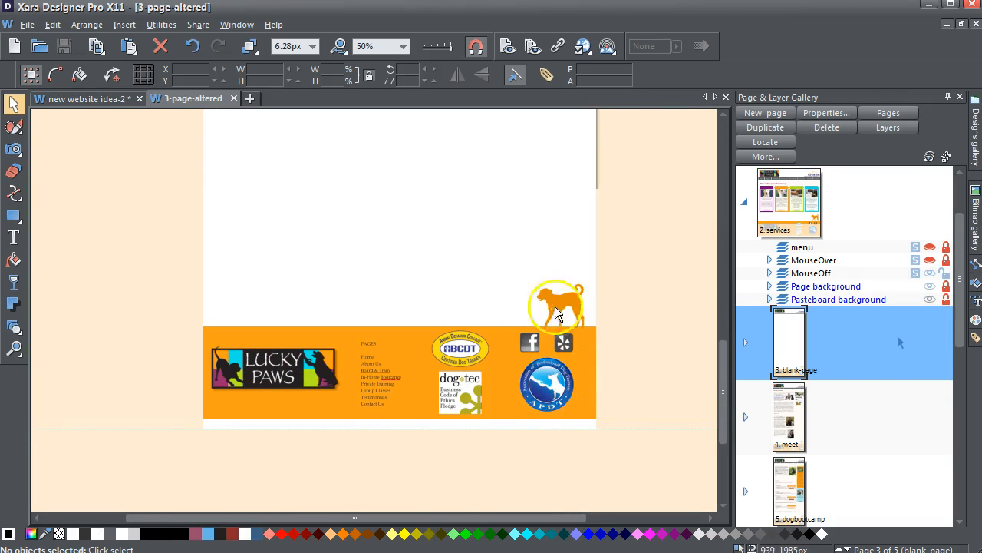
{"action": "left_click", "coordinate": [474, 361]}
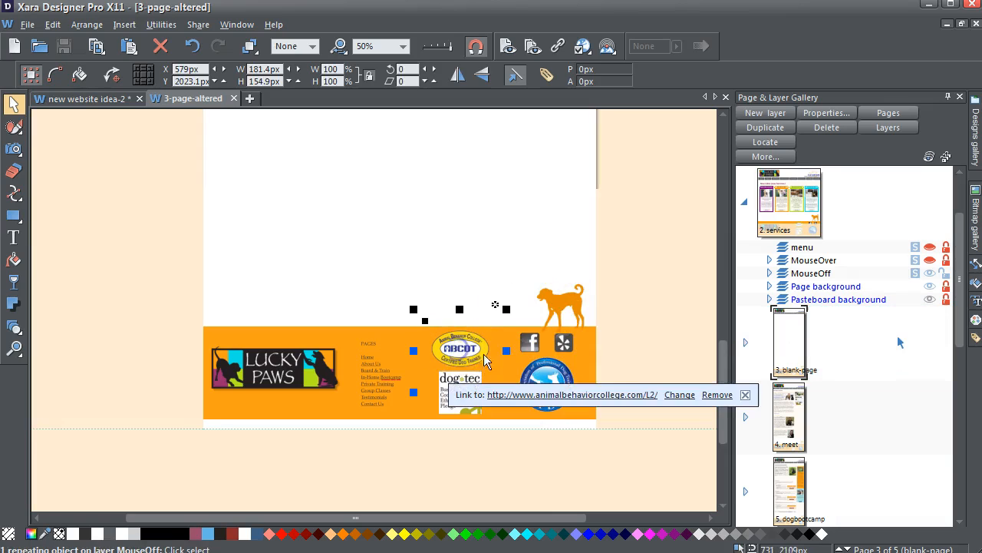
{"action": "left_click", "coordinate": [563, 376]}
{"action": "left_click", "coordinate": [666, 350]}
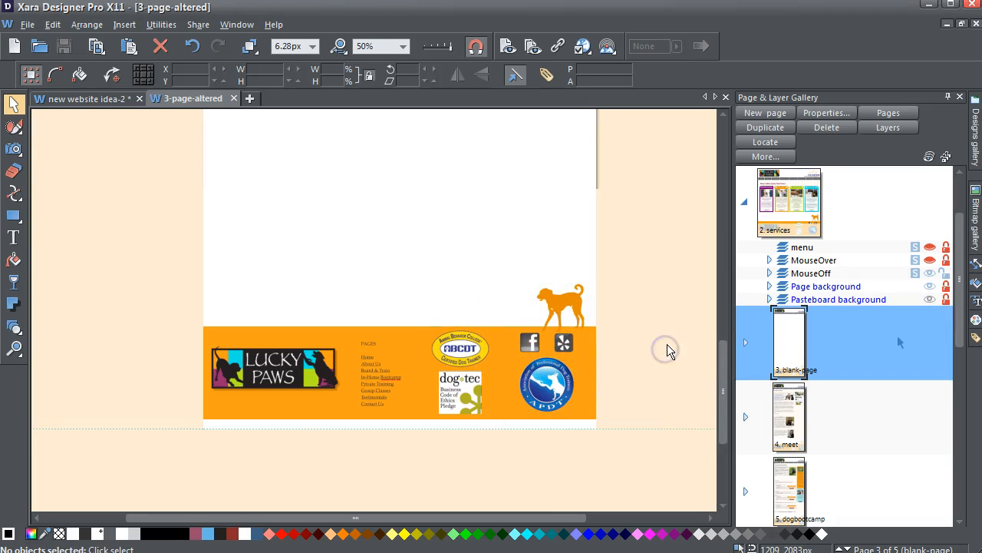
{"action": "left_click_drag", "start_coordinate": [723, 356], "coordinate": [738, 209]}
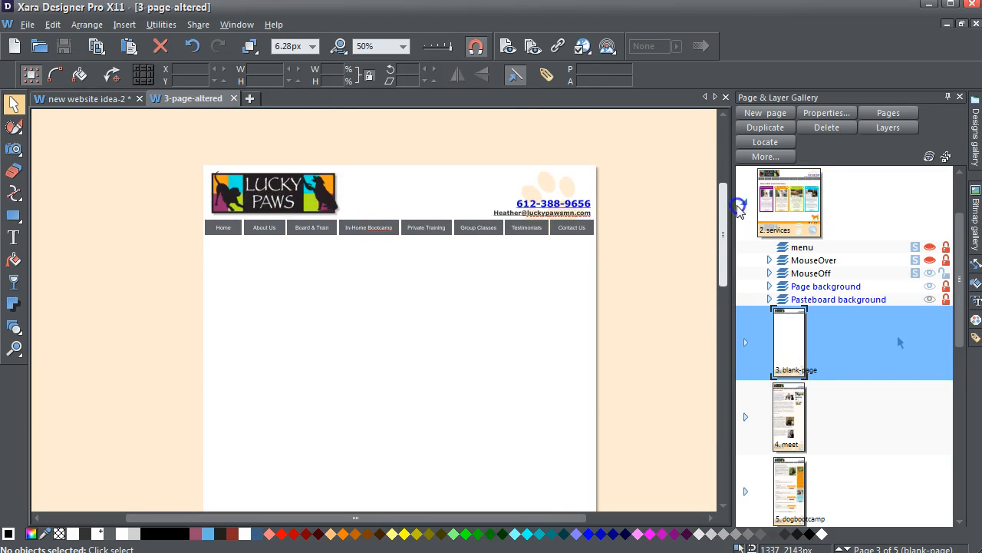
{"action": "left_click", "coordinate": [87, 25]}
{"action": "left_click", "coordinate": [341, 16]}
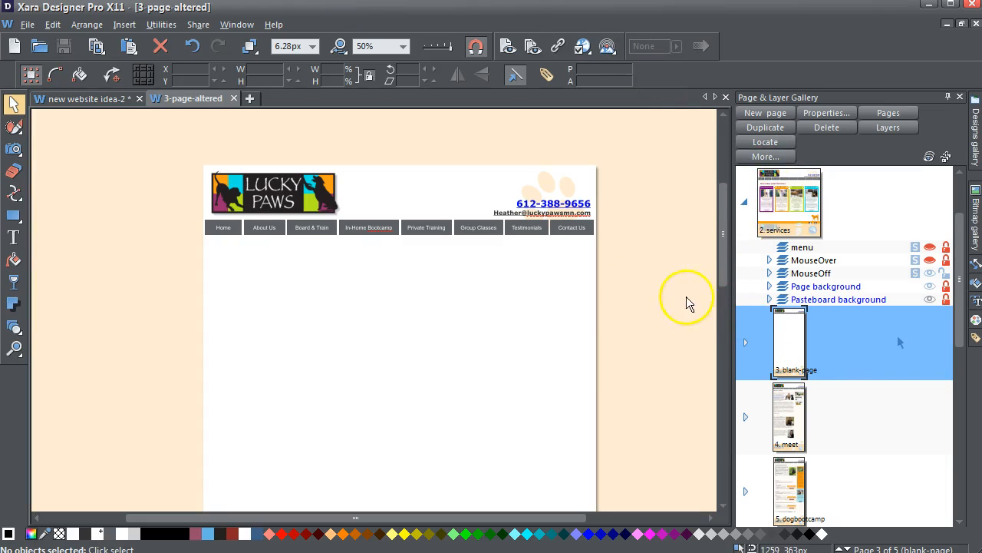
- Switch back to the new website idea-2 document and open the desktop dogbootcamp page, page 7
{"action": "left_click", "coordinate": [105, 100]}
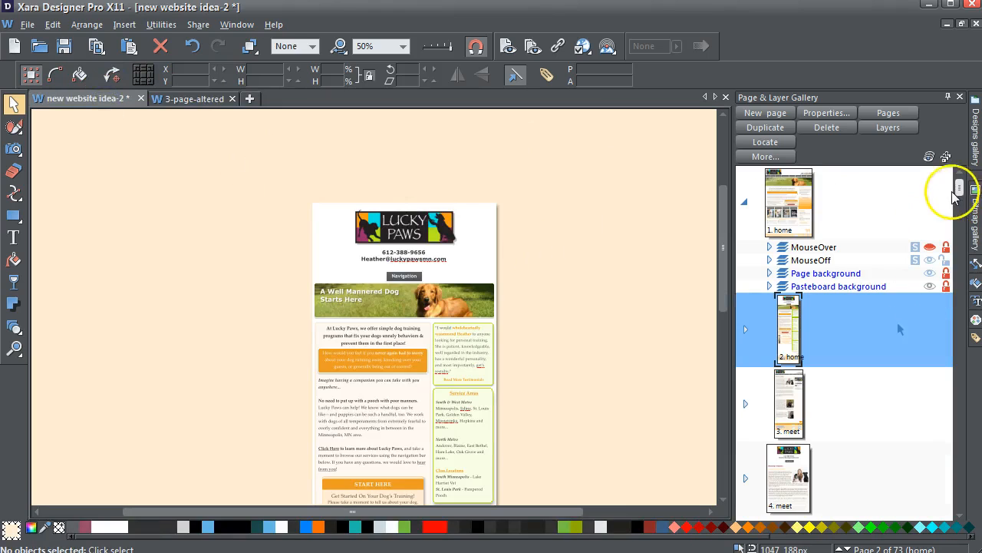
{"action": "left_click_drag", "start_coordinate": [961, 186], "coordinate": [964, 230]}
{"action": "left_click", "coordinate": [897, 418]}
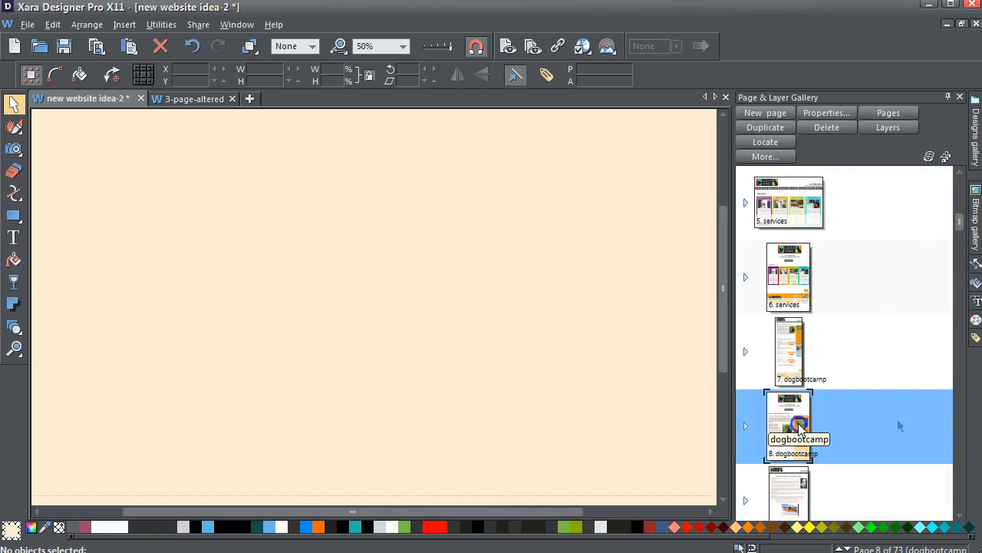
{"action": "left_click_drag", "start_coordinate": [800, 424], "coordinate": [788, 345]}
{"action": "left_click", "coordinate": [787, 342]}
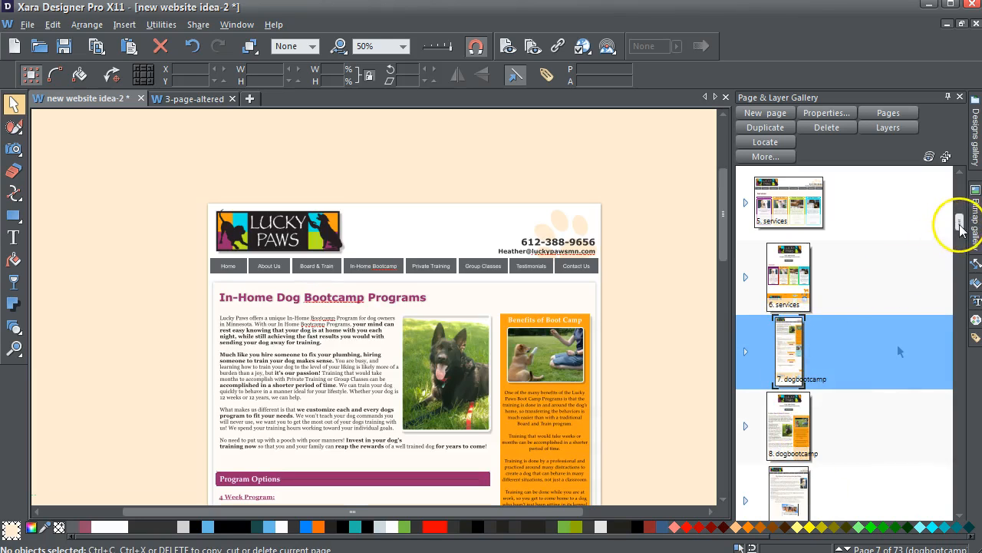
{"action": "left_click_drag", "start_coordinate": [958, 222], "coordinate": [958, 236]}
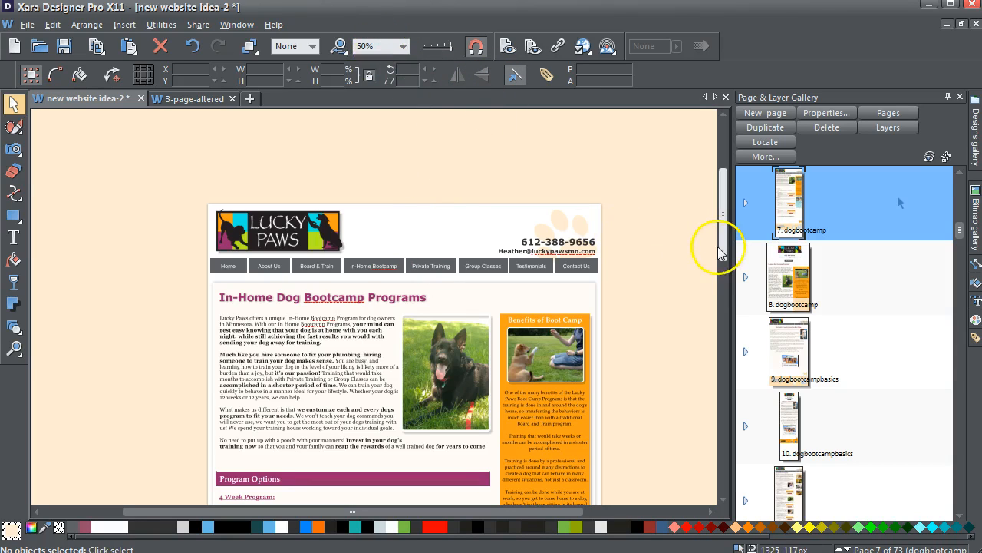
- In the 3-page-altered document, duplicate the blank-page page and name the copy in-house-bootcamp
{"action": "left_click", "coordinate": [194, 100]}
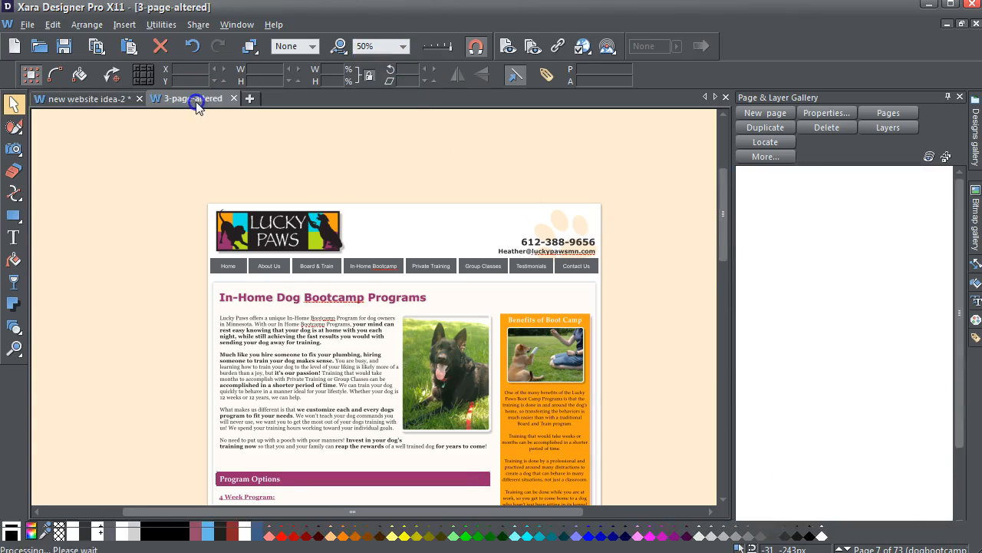
{"action": "left_click", "coordinate": [788, 346]}
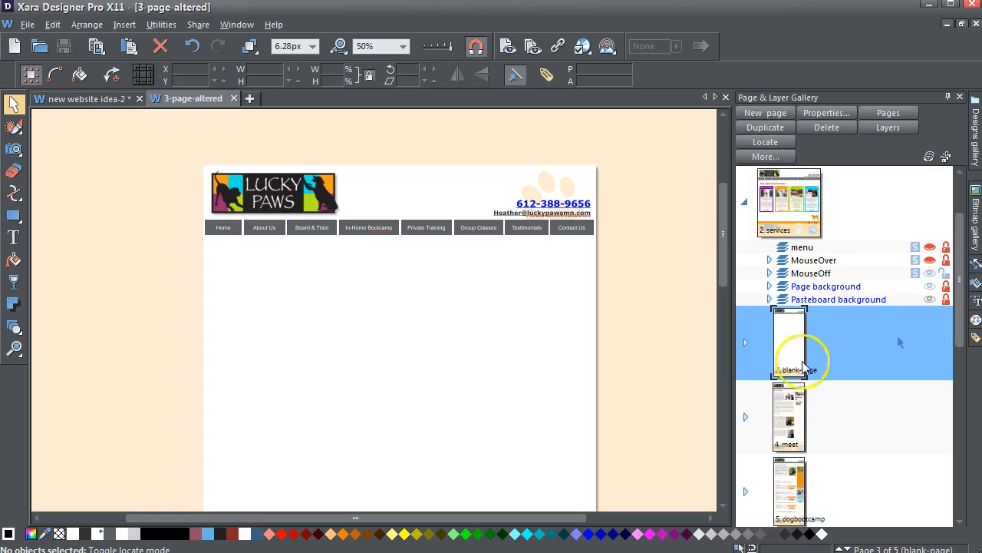
{"action": "left_click", "coordinate": [763, 131]}
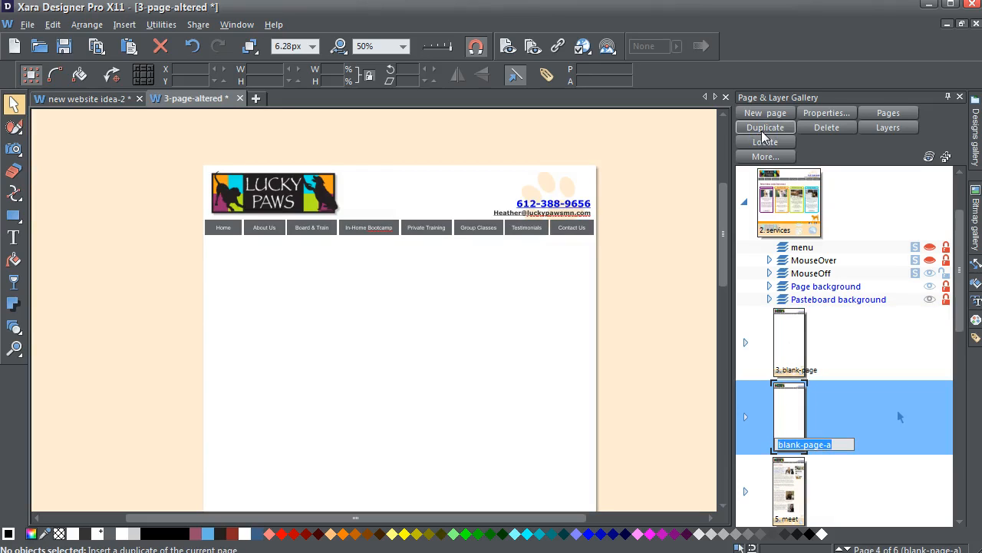
{"action": "type", "text": "in-"}
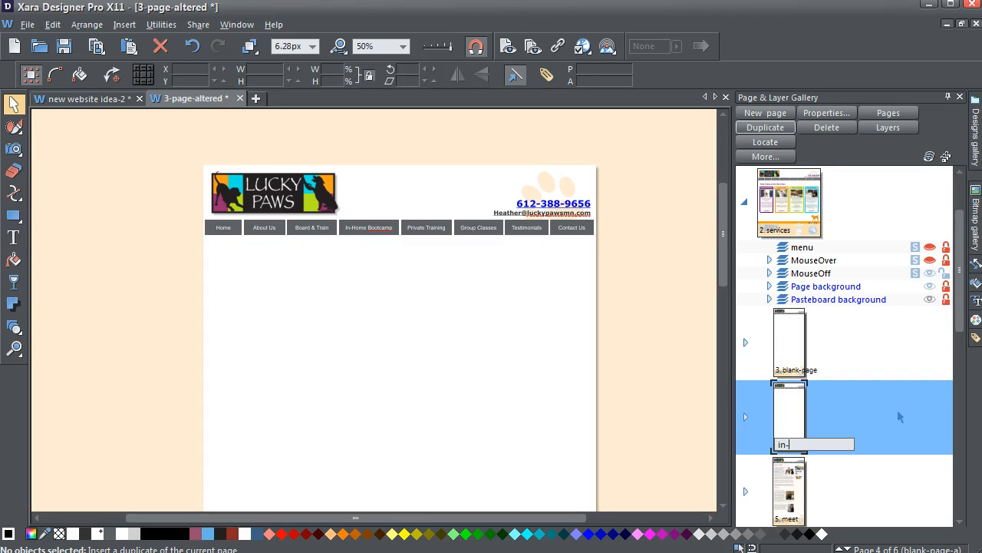
{"action": "type", "text": "house-bootcamp"}
{"action": "key", "text": "Return"}
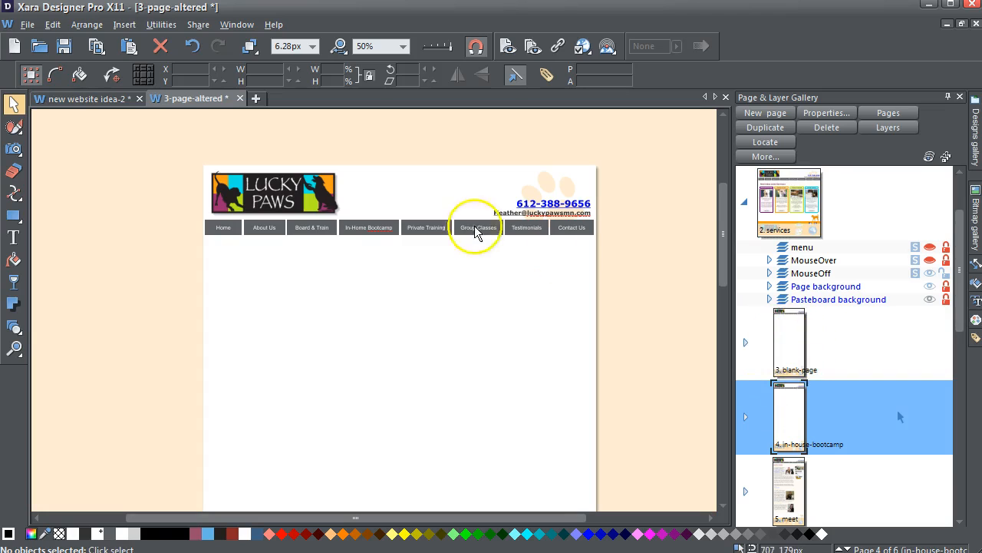
- Return to the new website idea-2 document and view the whole dogbootcamp page at 25% zoom
{"action": "left_click", "coordinate": [102, 103]}
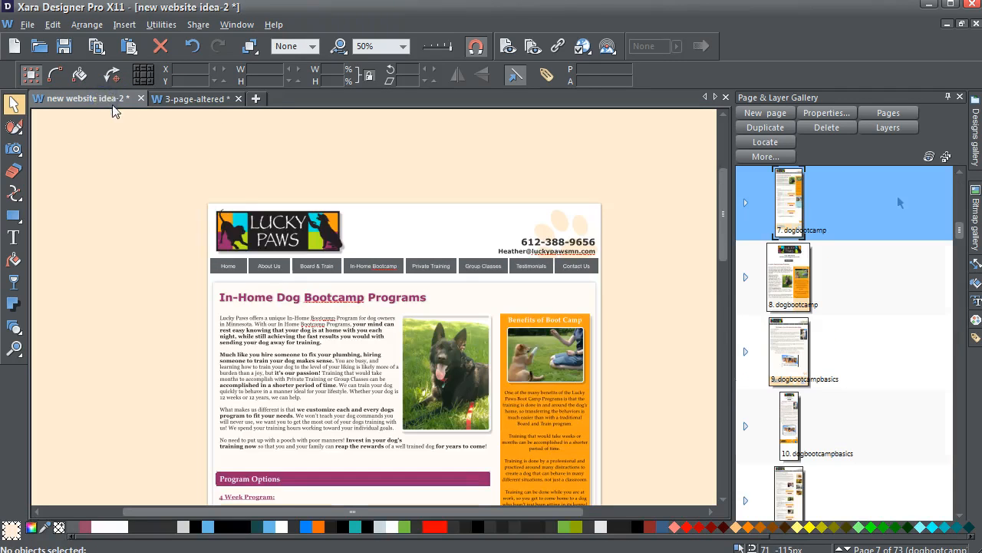
{"action": "left_click_drag", "start_coordinate": [727, 256], "coordinate": [726, 276]}
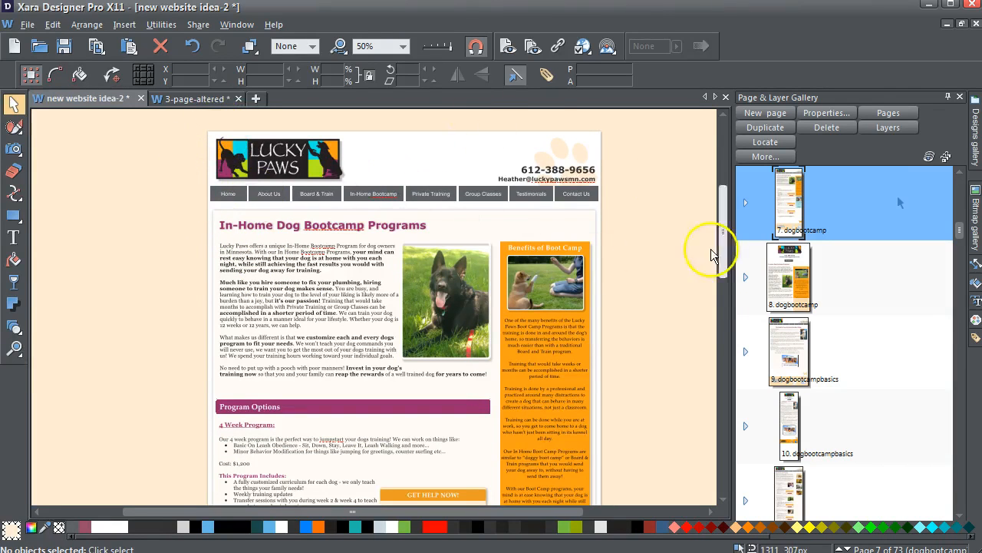
{"action": "left_click_drag", "start_coordinate": [729, 248], "coordinate": [719, 286]}
{"action": "left_click", "coordinate": [406, 46]}
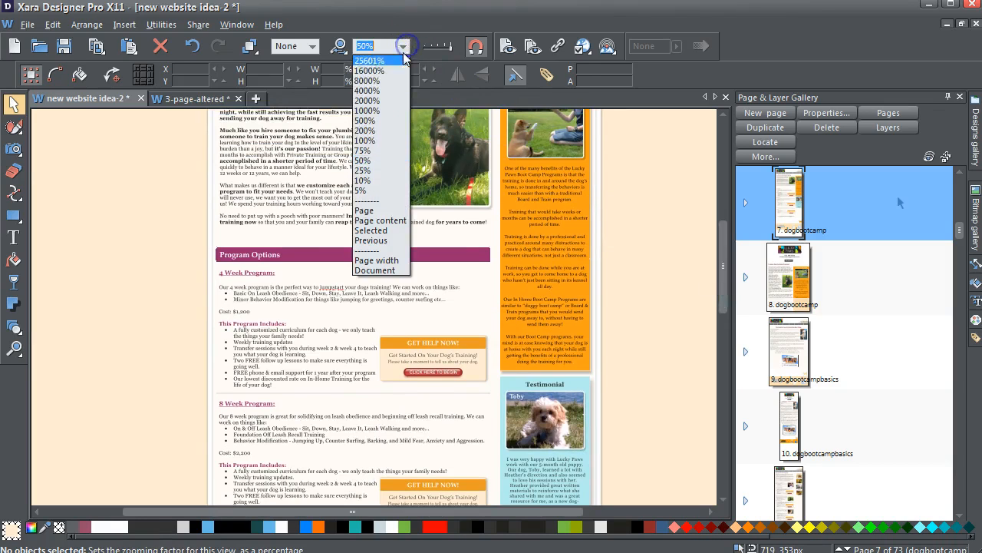
{"action": "left_click", "coordinate": [382, 170]}
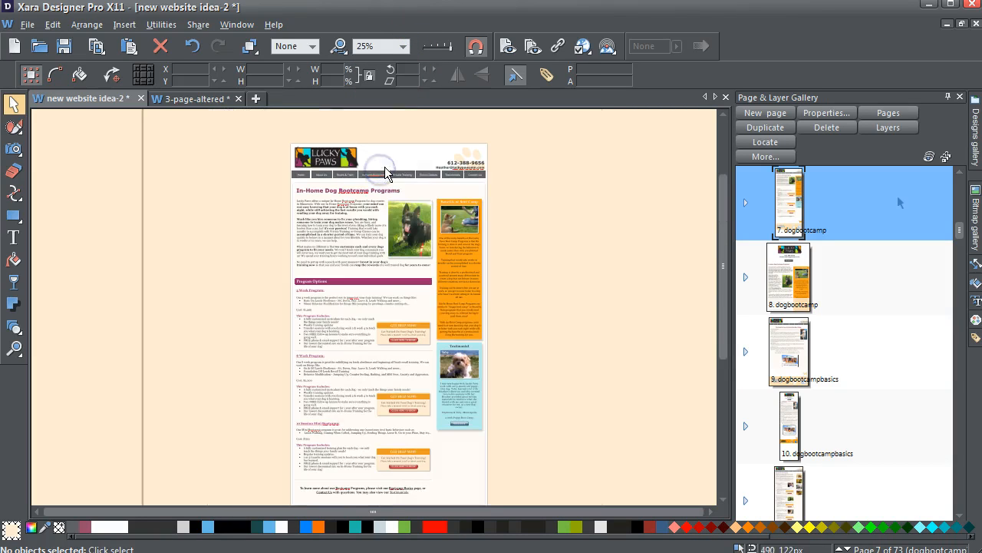
{"action": "left_click_drag", "start_coordinate": [722, 270], "coordinate": [716, 287]}
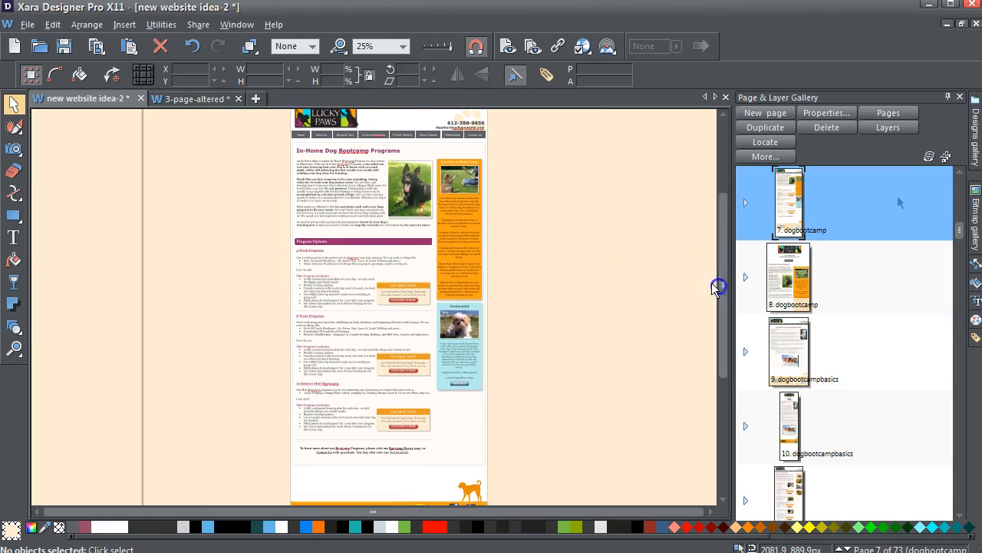
{"action": "left_click", "coordinate": [274, 140]}
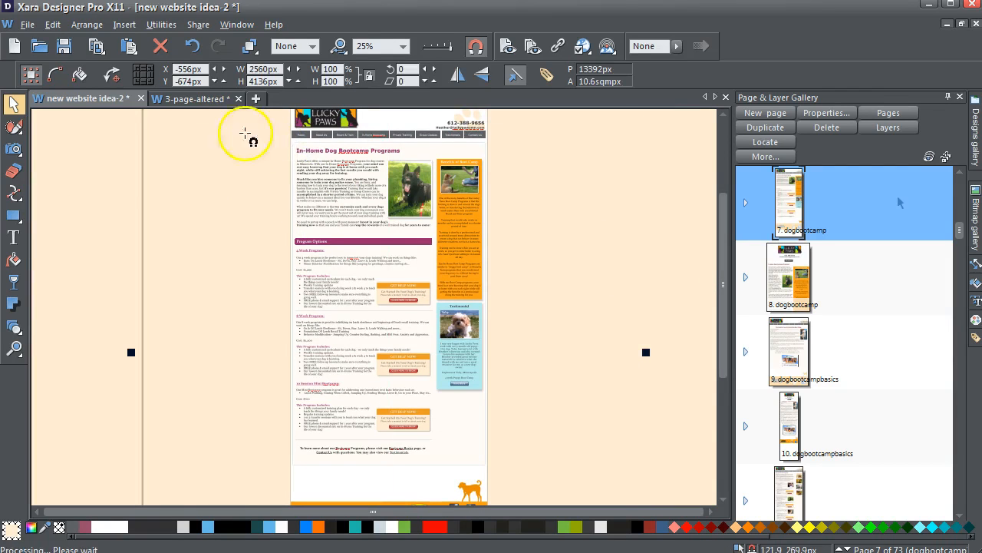
{"action": "left_click", "coordinate": [161, 45]}
{"action": "left_click", "coordinate": [193, 44]}
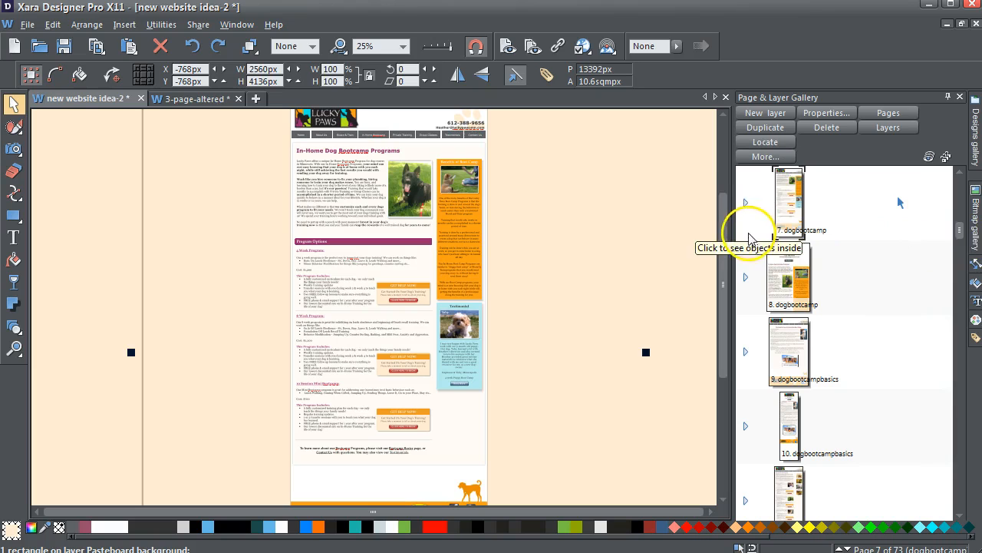
- Lock the MouseDown, MouseOver, Page background and Pasteboard background layers of page 8, dogbootcamp, and make MouseOff the active layer
{"action": "left_click", "coordinate": [745, 278]}
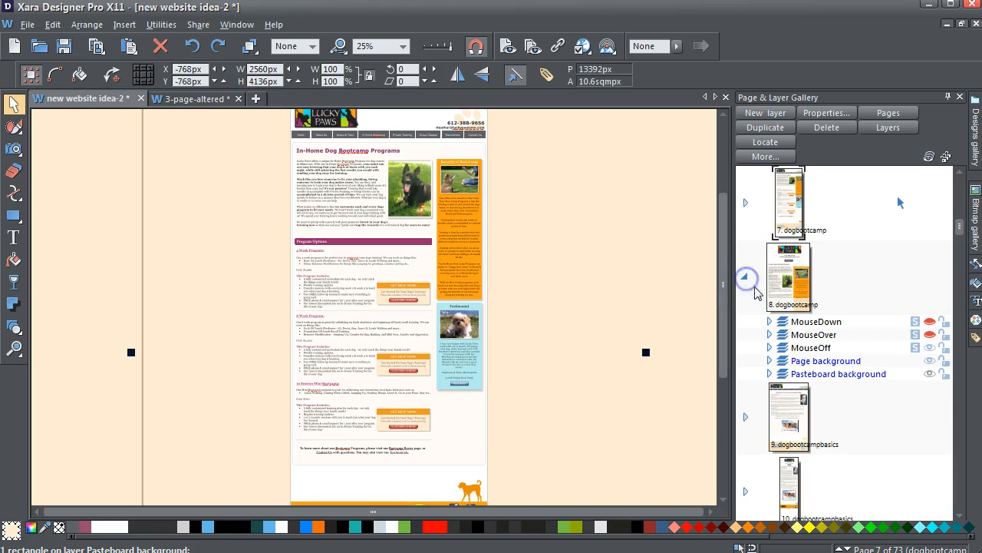
{"action": "left_click", "coordinate": [946, 323]}
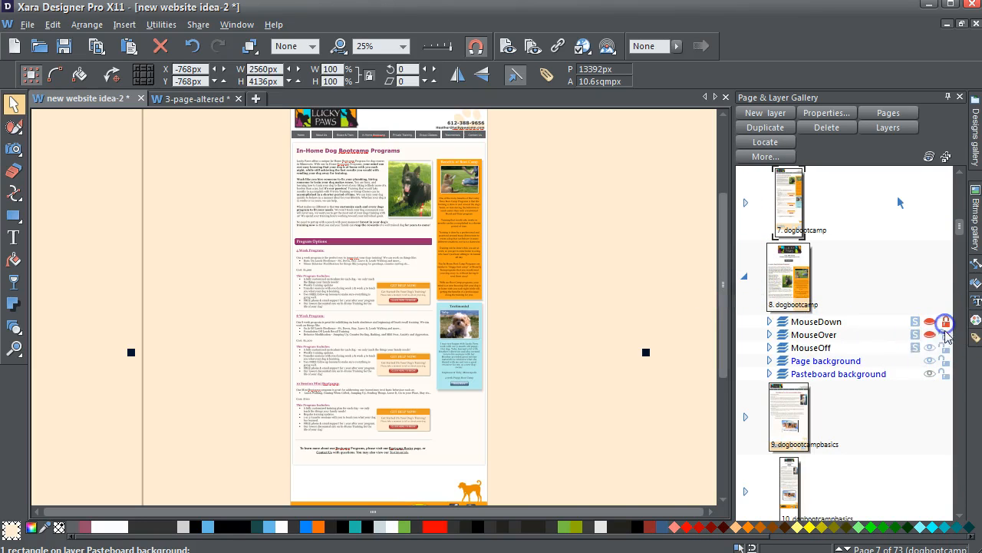
{"action": "left_click", "coordinate": [946, 335]}
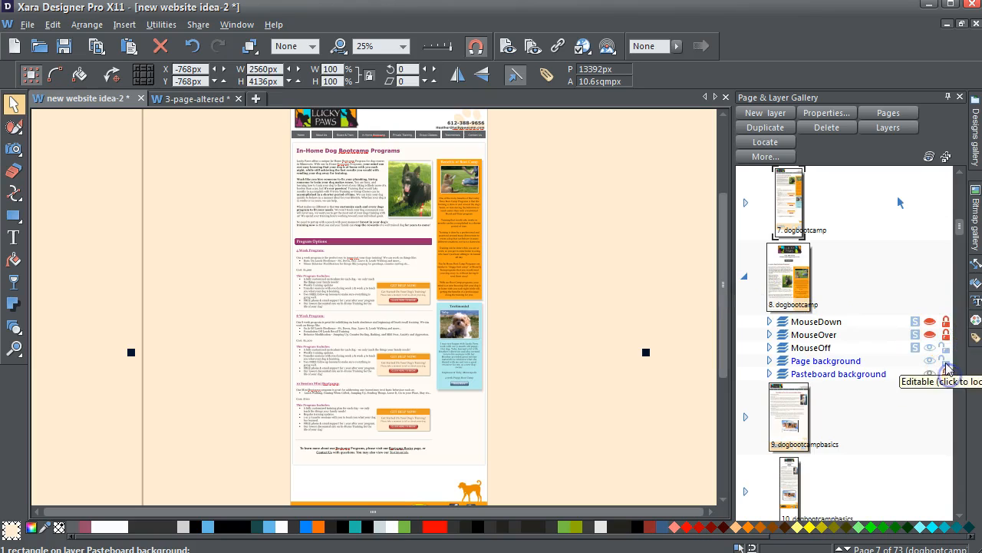
{"action": "left_click", "coordinate": [892, 347]}
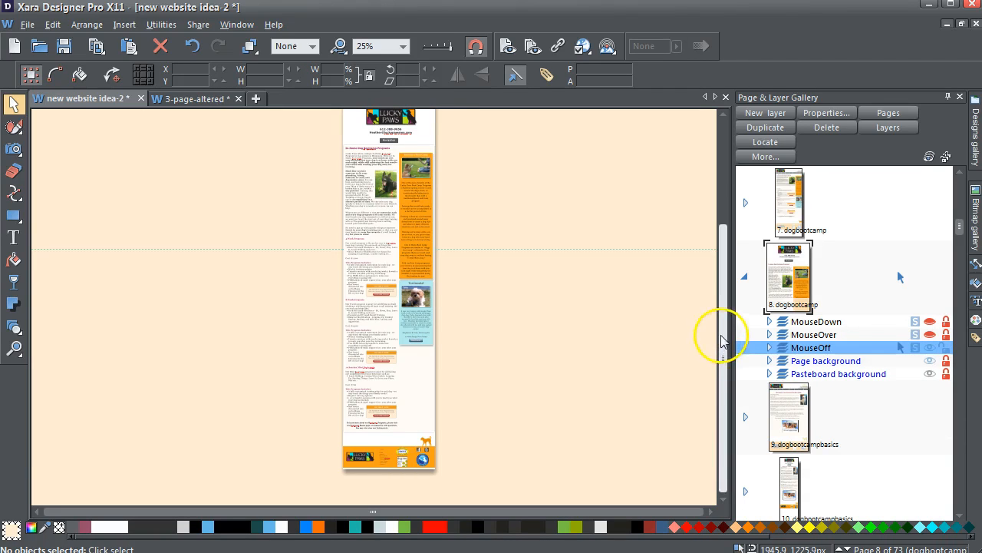
{"action": "mouse_move", "coordinate": [724, 334]}
{"action": "left_mouse_down"}
{"action": "mouse_move", "coordinate": [727, 279]}
{"action": "mouse_move", "coordinate": [728, 326]}
{"action": "left_mouse_up"}
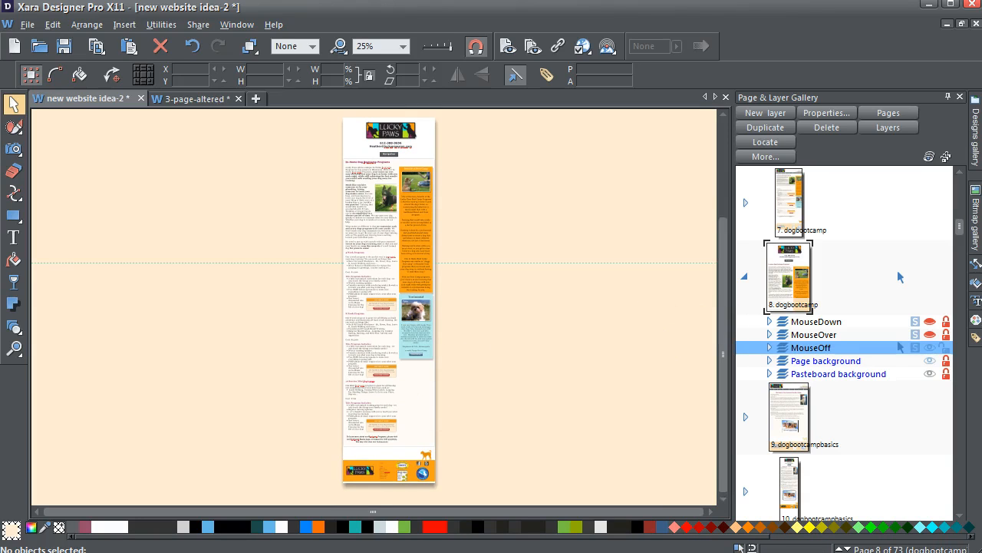
{"action": "scroll", "coordinate": [688, 275], "scroll_direction": "up", "scroll_amount": 2}
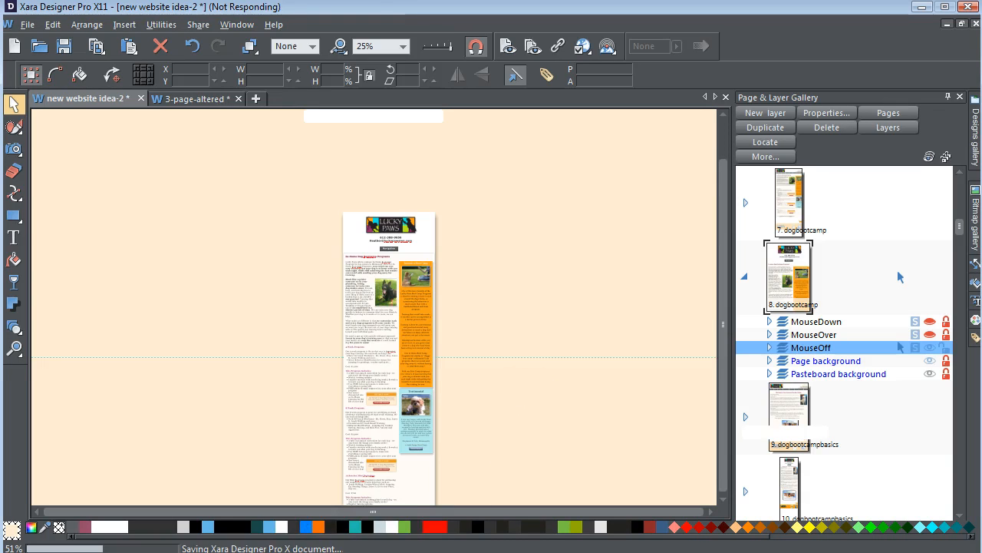
- Compare the desktop and mobile versions of the dogbootcamp page, pages 7 and 8, and go back to page 7
{"action": "left_click", "coordinate": [793, 204]}
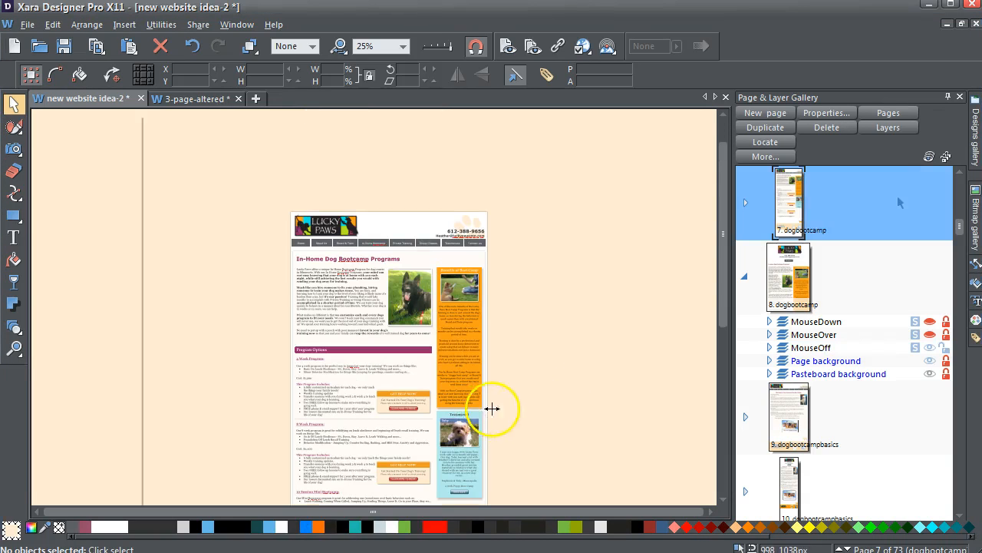
{"action": "left_click", "coordinate": [794, 265]}
{"action": "left_click", "coordinate": [784, 182]}
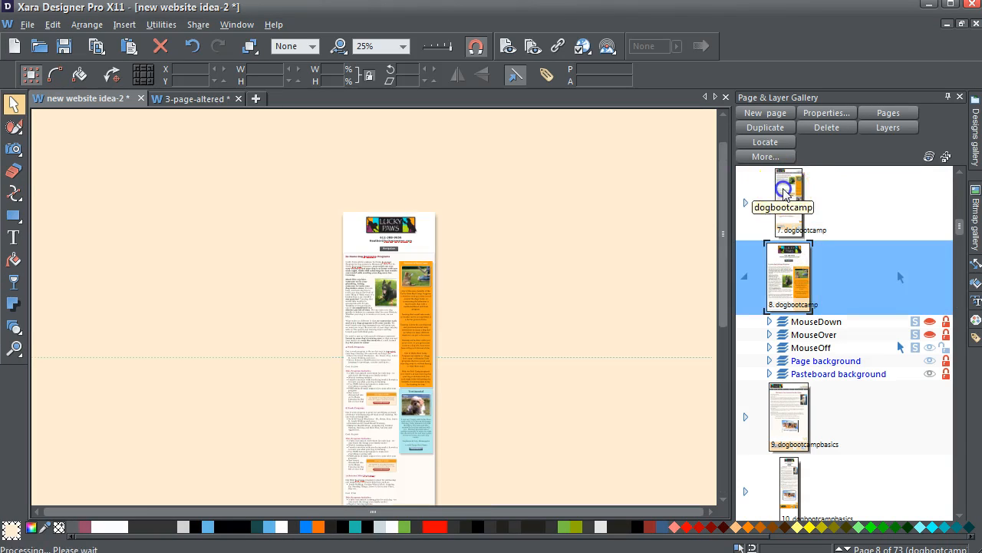
- Lock the MouseOver layer of page 7, dogbootcamp, check its MouseOff layer by toggling visibility, and leave MouseOff unlocked
{"action": "left_click", "coordinate": [745, 203]}
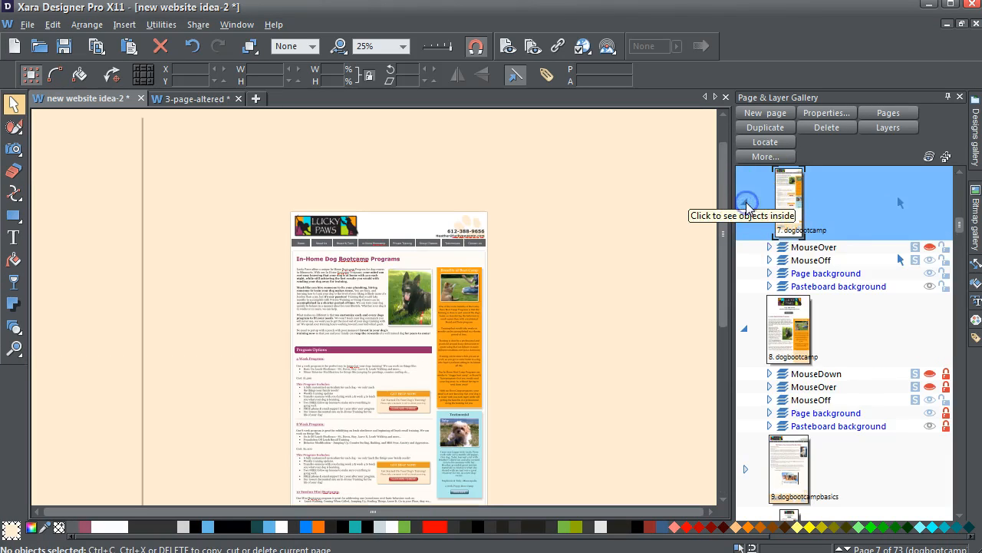
{"action": "left_click", "coordinate": [946, 247]}
{"action": "left_click", "coordinate": [946, 260]}
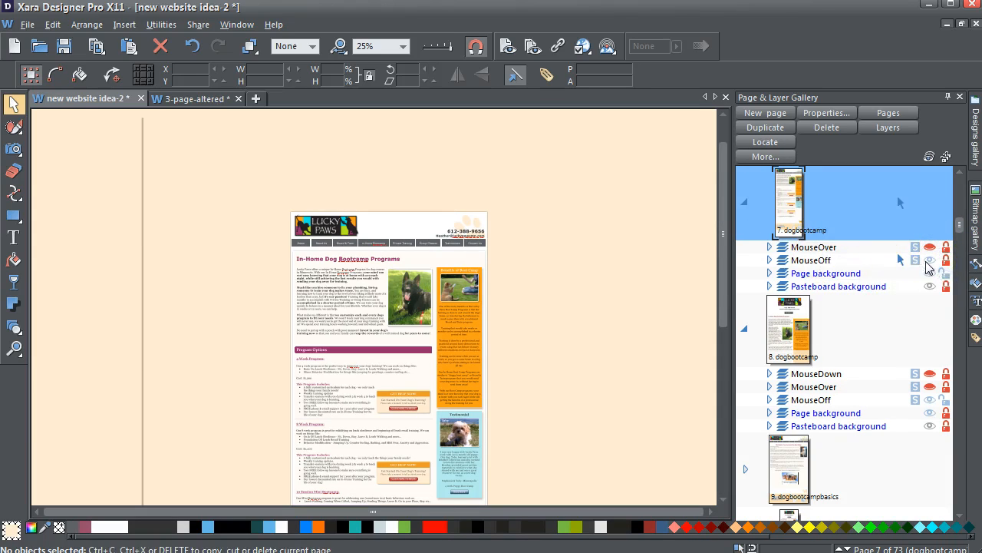
{"action": "left_click", "coordinate": [929, 260]}
{"action": "left_click", "coordinate": [930, 260]}
{"action": "left_click", "coordinate": [930, 260]}
{"action": "left_click", "coordinate": [930, 261]}
{"action": "left_click", "coordinate": [947, 263]}
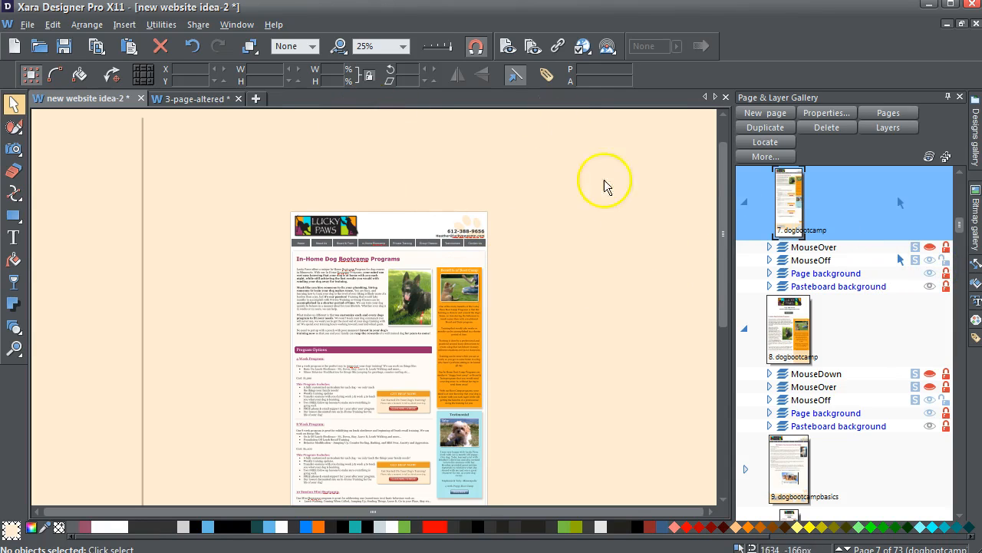
- Copy all the dogbootcamp content between the menu bar and footer and paste it into the in-house-bootcamp page of 3-page-altered
{"action": "left_click_drag", "start_coordinate": [727, 265], "coordinate": [717, 313]}
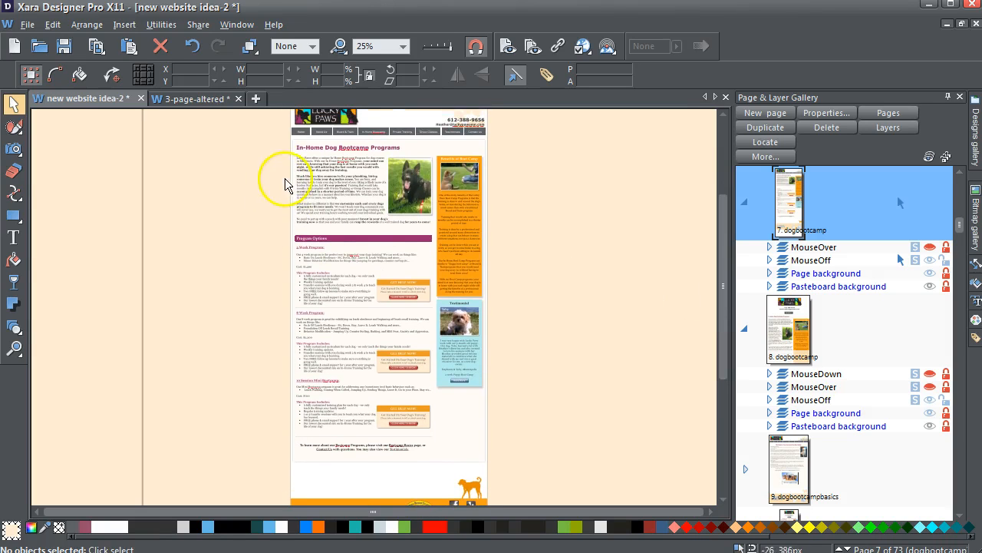
{"action": "left_click_drag", "start_coordinate": [273, 133], "coordinate": [504, 475]}
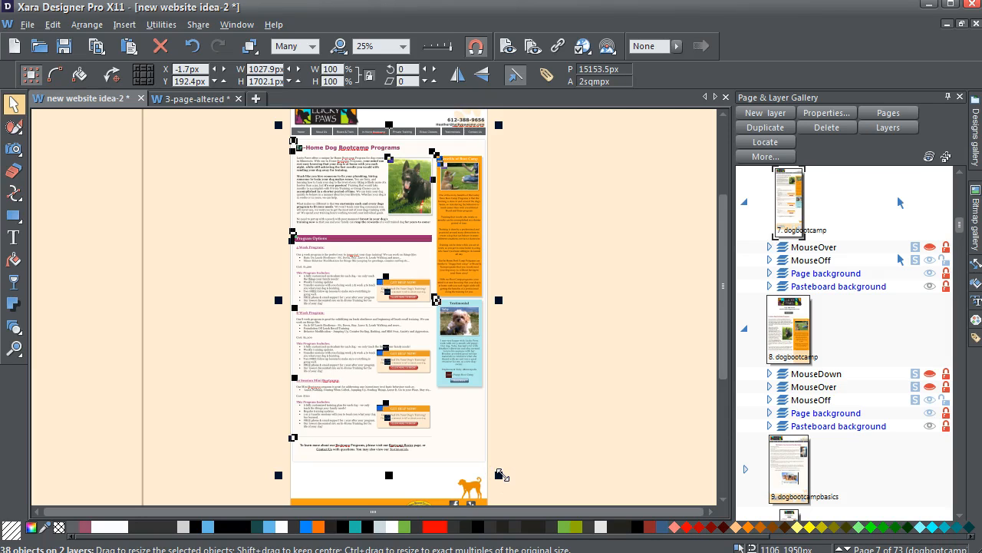
{"action": "key", "text": "ctrl+g"}
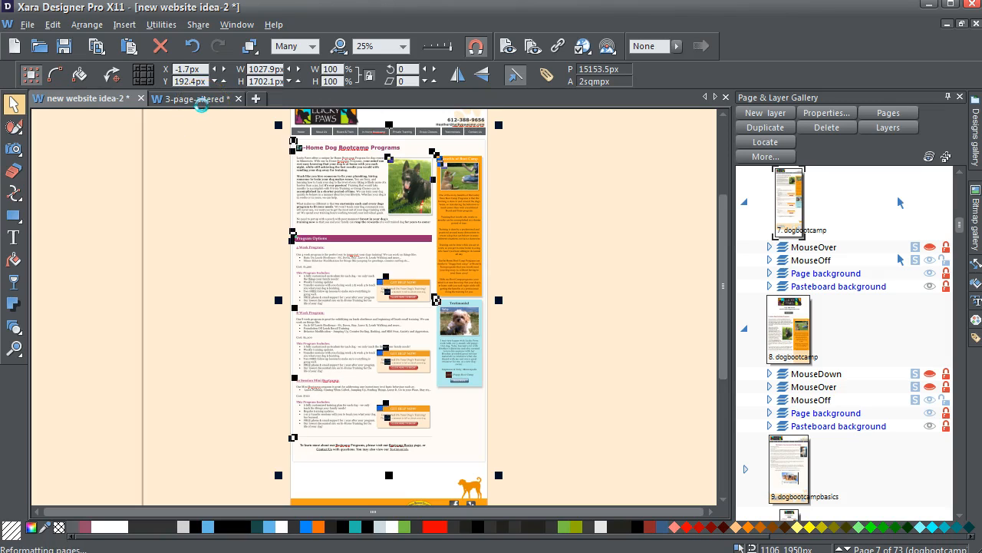
{"action": "left_click", "coordinate": [201, 101]}
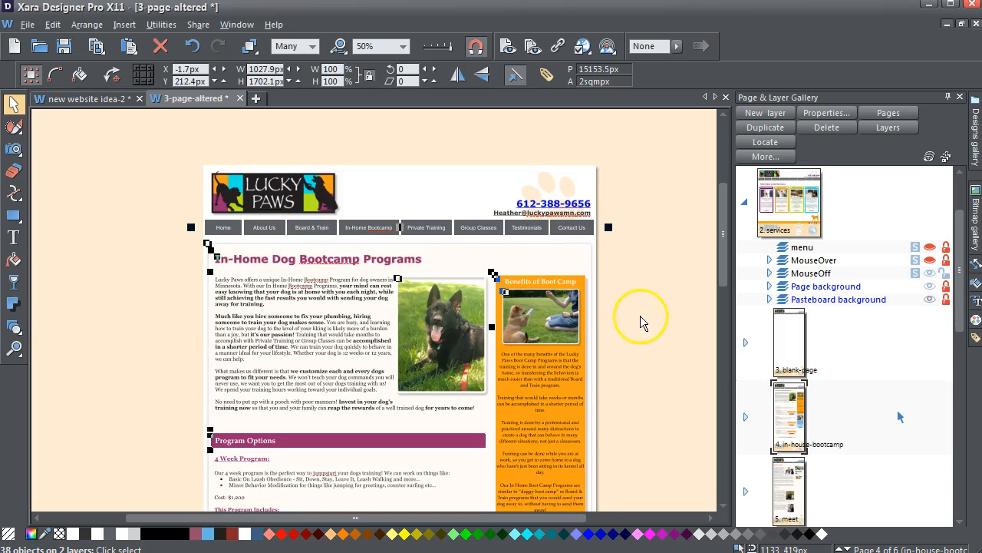
{"action": "left_click", "coordinate": [664, 300]}
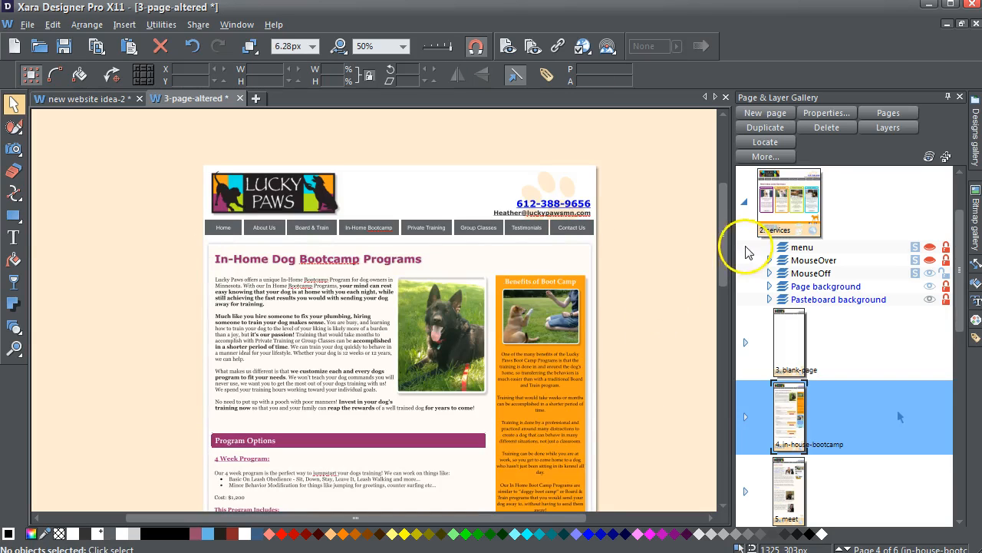
{"action": "left_click_drag", "start_coordinate": [722, 243], "coordinate": [725, 362]}
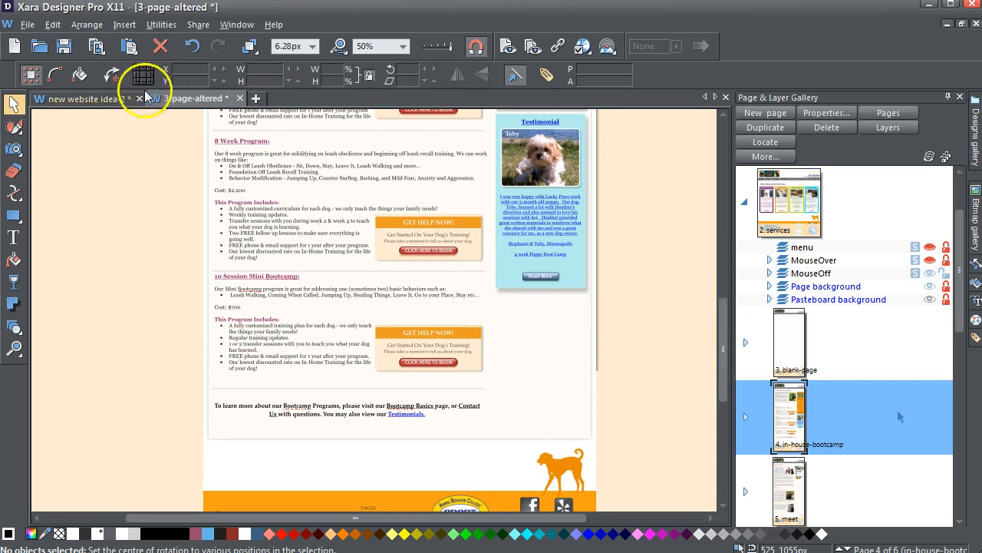
- Return to the new website idea-2 document and open page 9, dogbootcampbasics, undoing any accidental move of its pasteboard background
{"action": "left_click", "coordinate": [115, 100]}
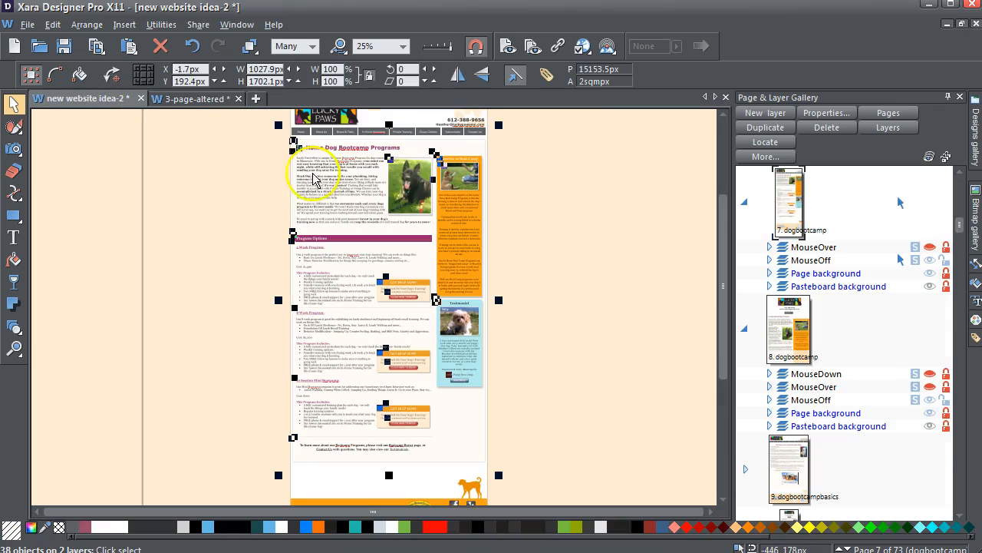
{"action": "left_click", "coordinate": [960, 245]}
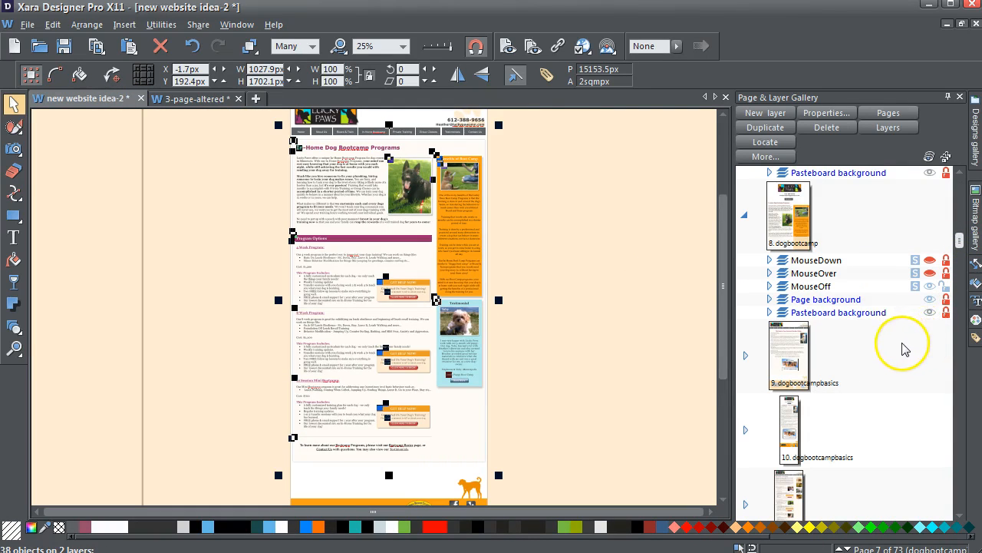
{"action": "left_click", "coordinate": [798, 364]}
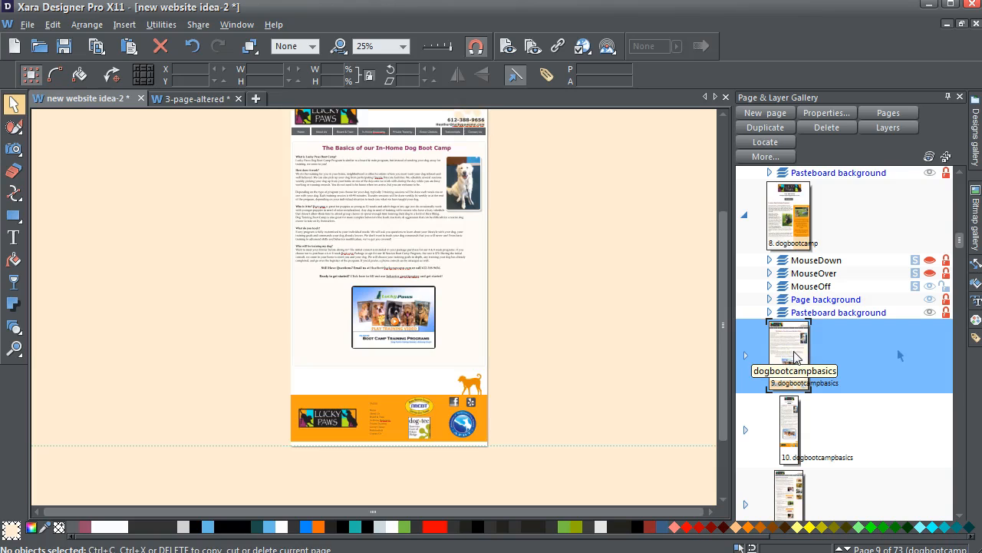
{"action": "left_click_drag", "start_coordinate": [724, 351], "coordinate": [723, 340]}
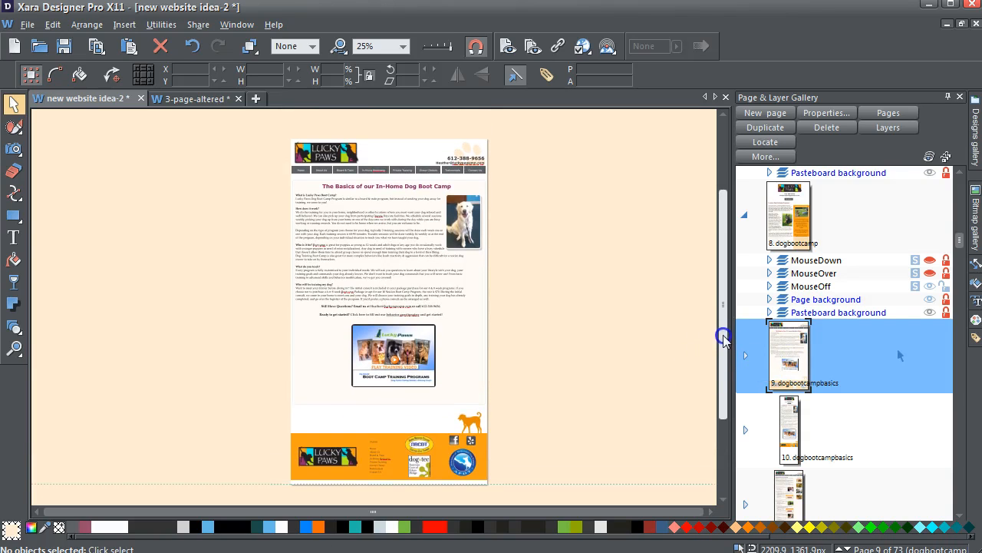
{"action": "left_click", "coordinate": [311, 185]}
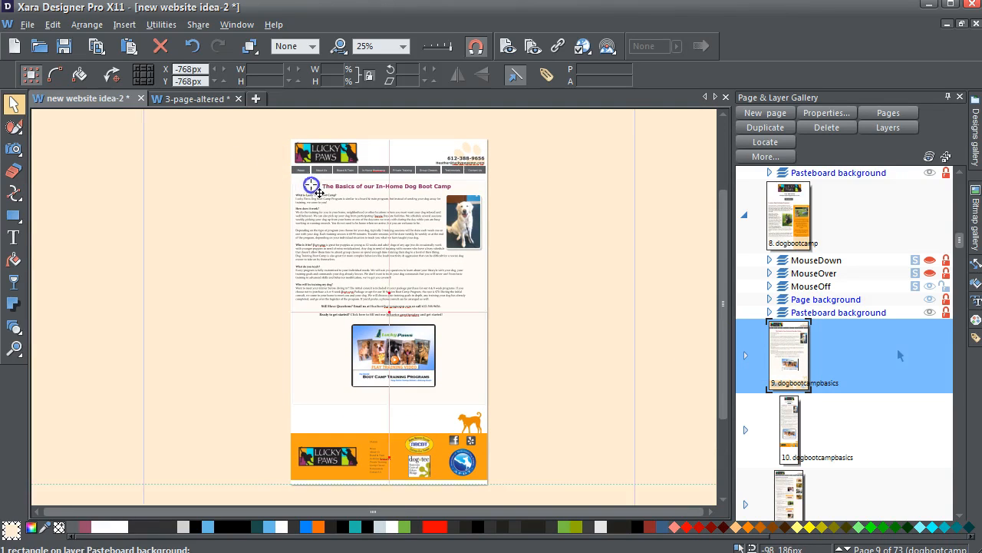
{"action": "left_click", "coordinate": [192, 46]}
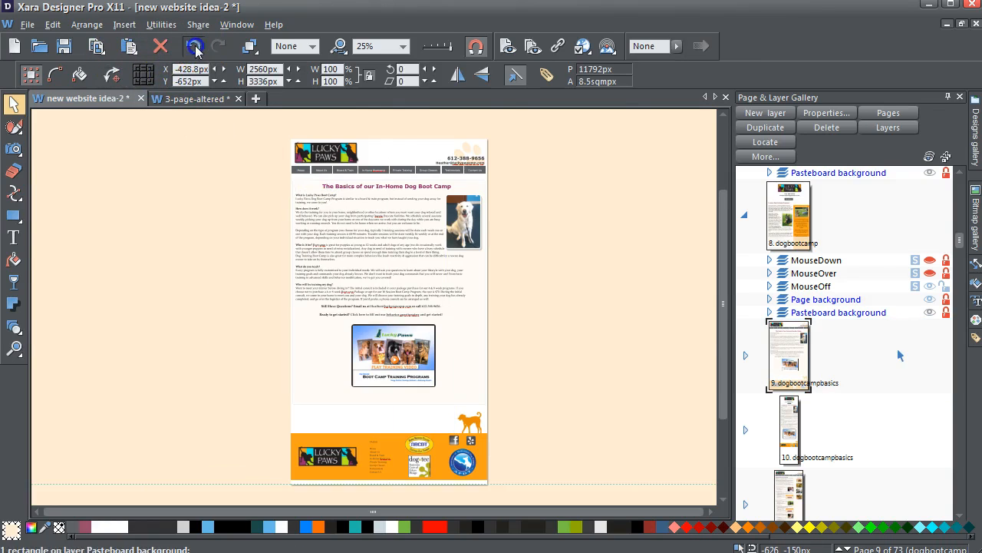
- Lock the MouseOver, Page background and Pasteboard background layers of page 9, dogbootcampbasics, keeping MouseOff unlocked
{"action": "left_click", "coordinate": [746, 357]}
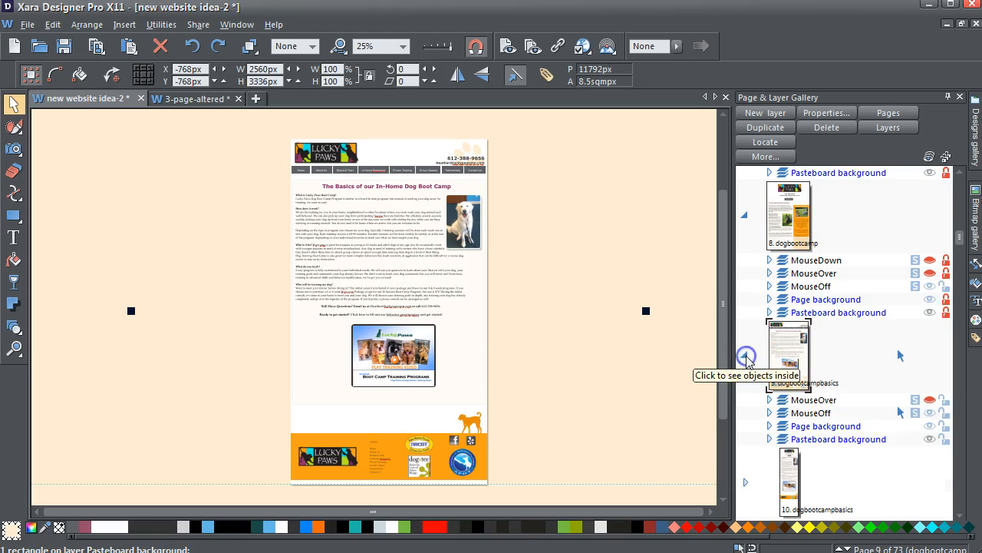
{"action": "left_click", "coordinate": [744, 214]}
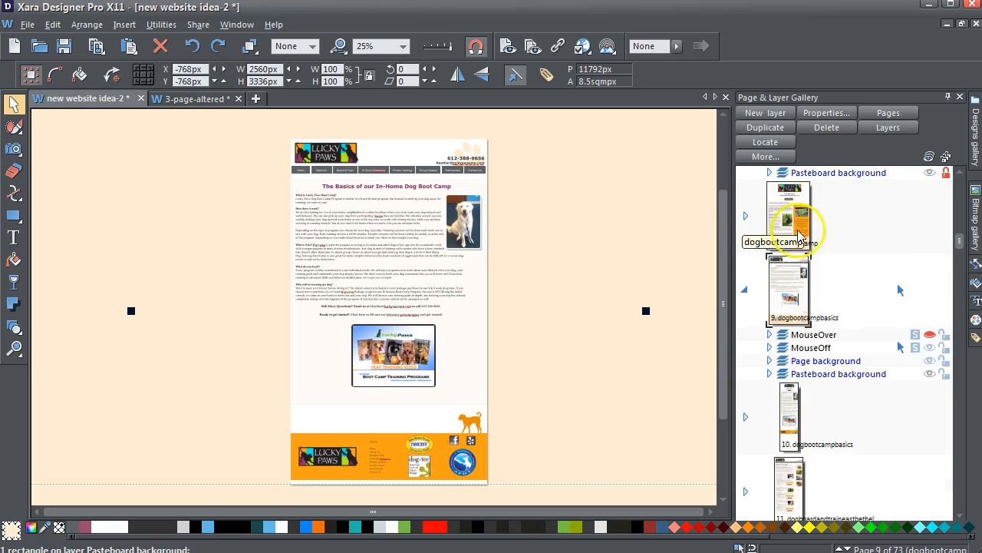
{"action": "left_click", "coordinate": [944, 336]}
{"action": "left_click", "coordinate": [943, 347]}
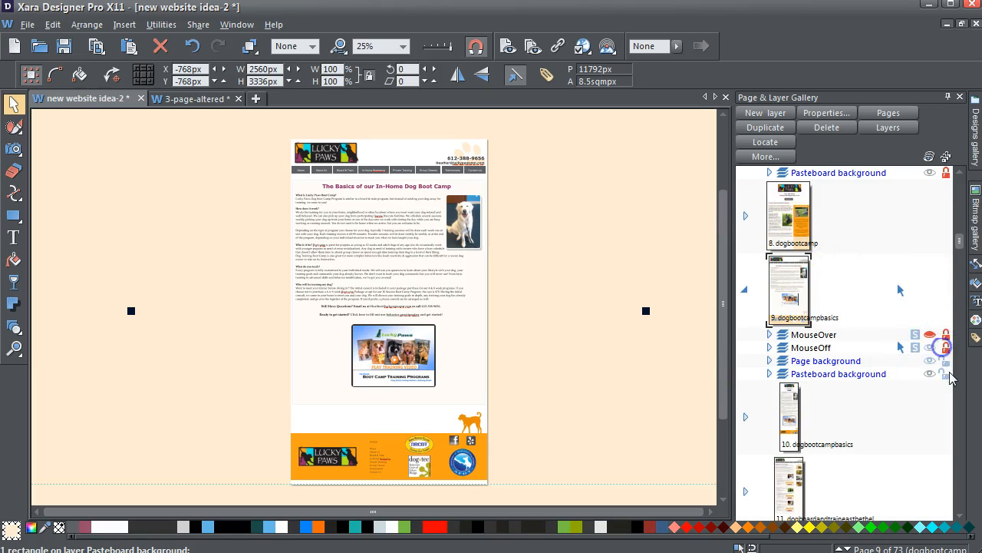
{"action": "left_click", "coordinate": [949, 373]}
{"action": "left_click", "coordinate": [946, 361]}
{"action": "left_click", "coordinate": [945, 348]}
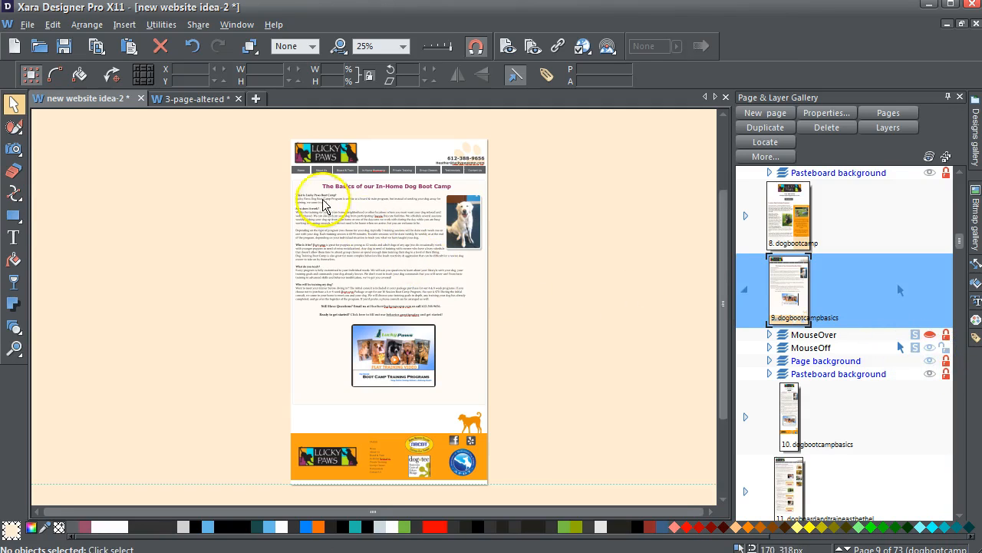
- Copy the dogbootcampbasics content between the menu bar and footer, and switch to the 3-page-altered document
{"action": "left_click_drag", "start_coordinate": [279, 175], "coordinate": [526, 409]}
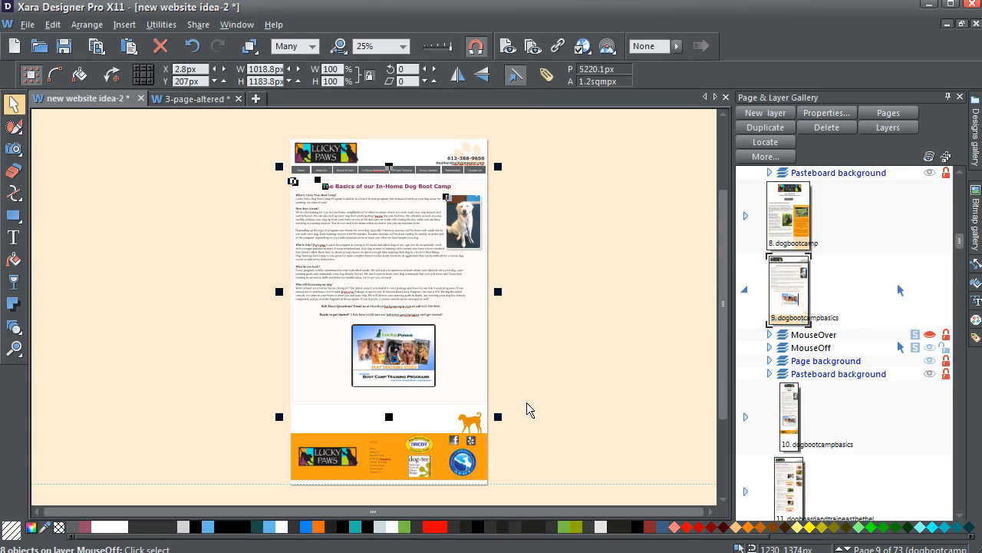
{"action": "key", "text": "Delete"}
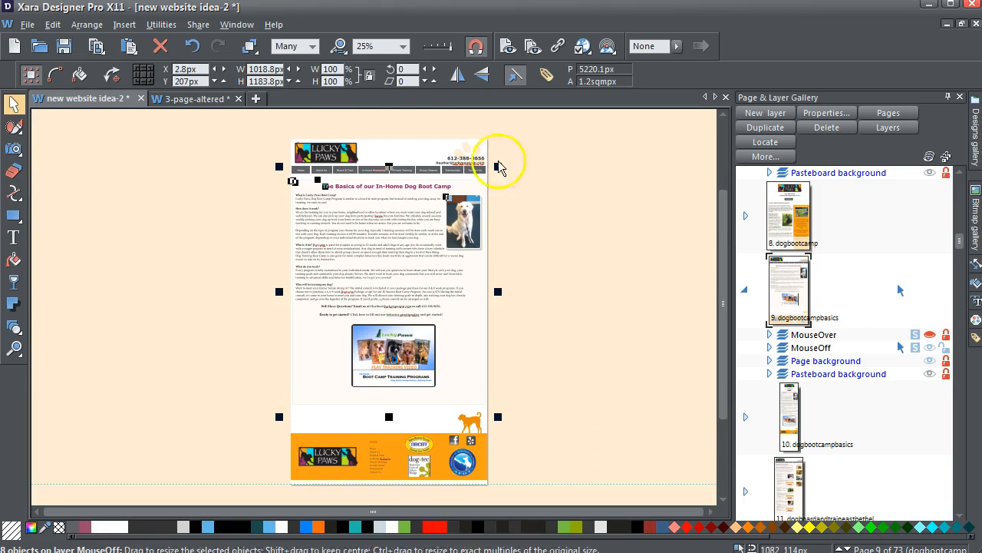
{"action": "left_click", "coordinate": [198, 99]}
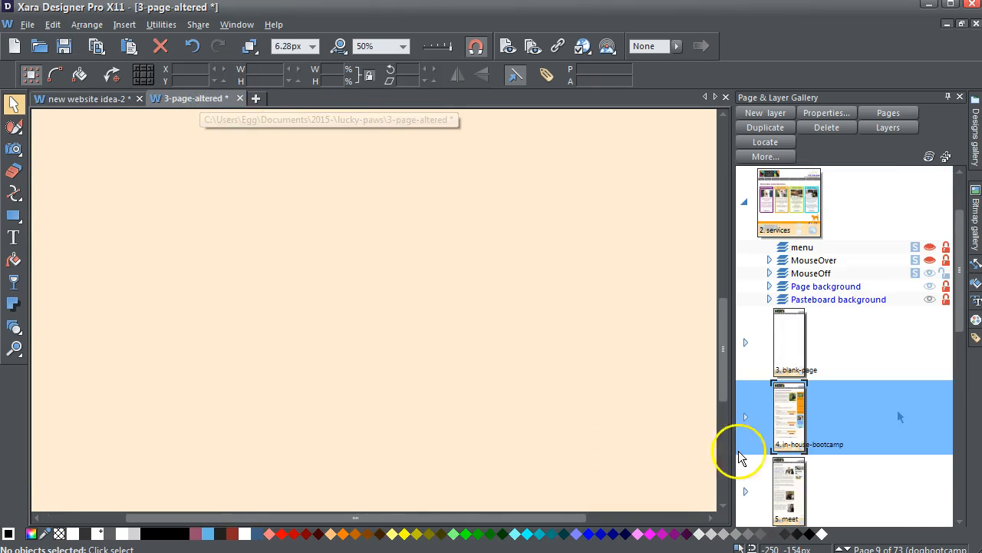
- Duplicate the blank-page page in 3-page-altered and name the copy basic-bootcamp
{"action": "left_click", "coordinate": [798, 354]}
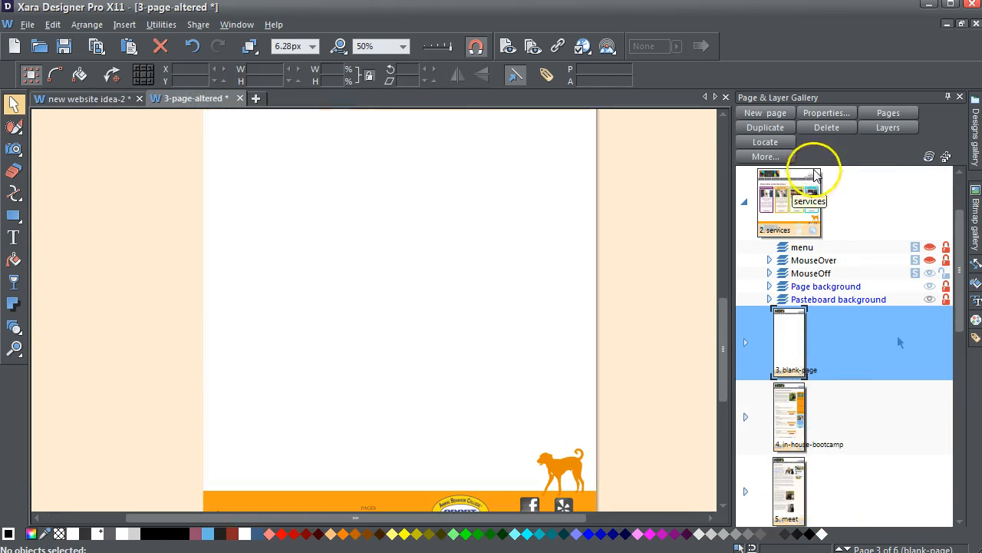
{"action": "left_click", "coordinate": [781, 129]}
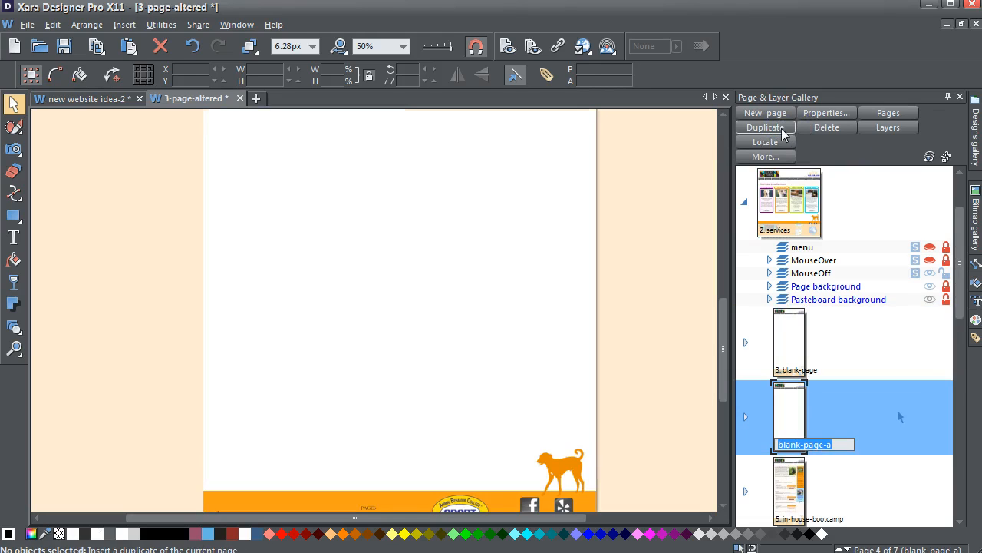
{"action": "type", "text": "bas"}
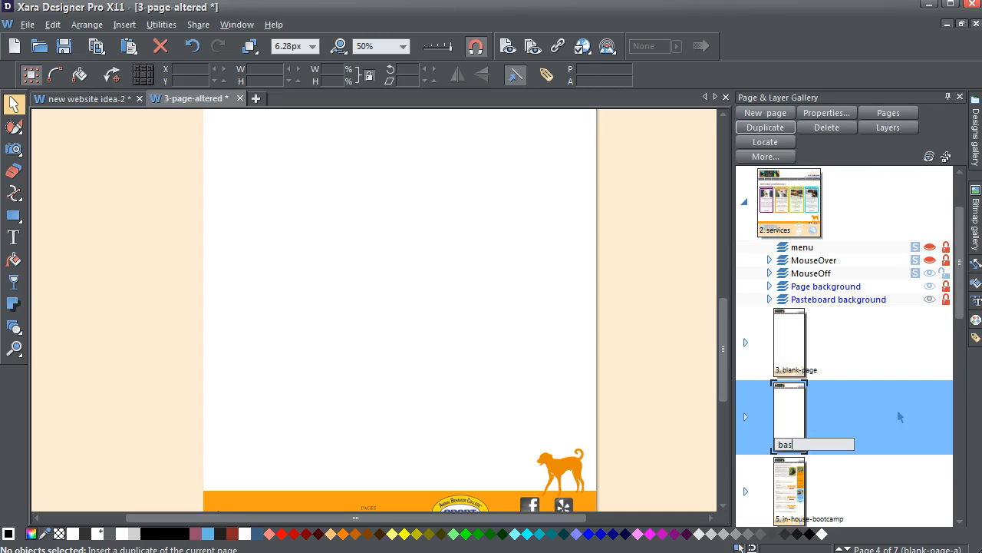
{"action": "type", "text": "ic-bootcamp"}
{"action": "key", "text": "Return"}
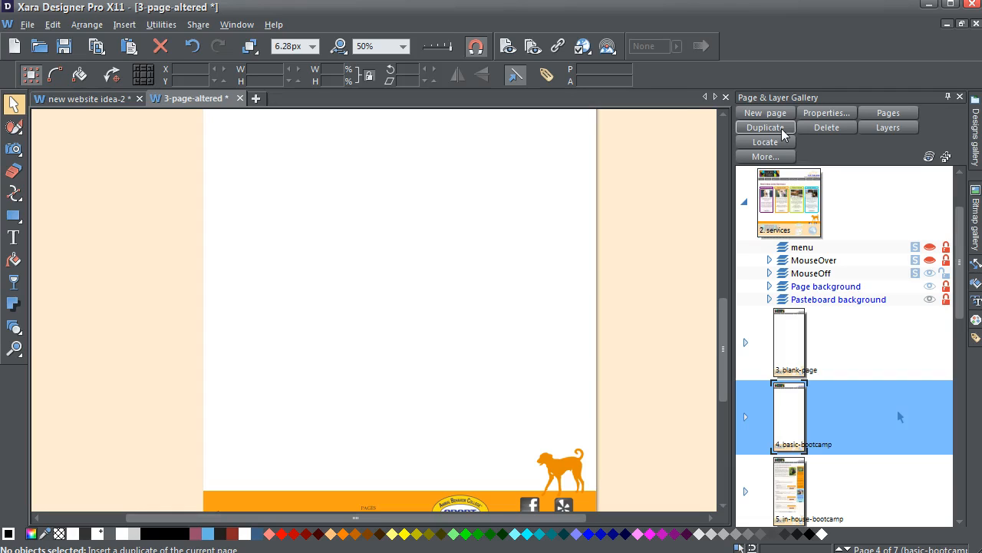
- Paste the copied boot camp basics content onto the MouseOff layer of the basic-bootcamp page
{"action": "left_click", "coordinate": [747, 418]}
{"action": "left_click", "coordinate": [873, 487]}
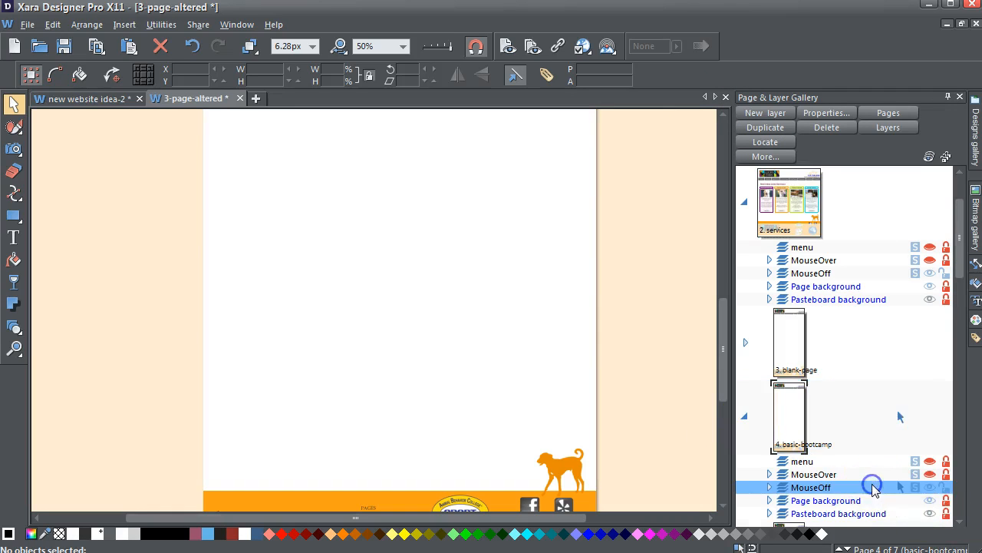
{"action": "key", "text": "ctrl+v"}
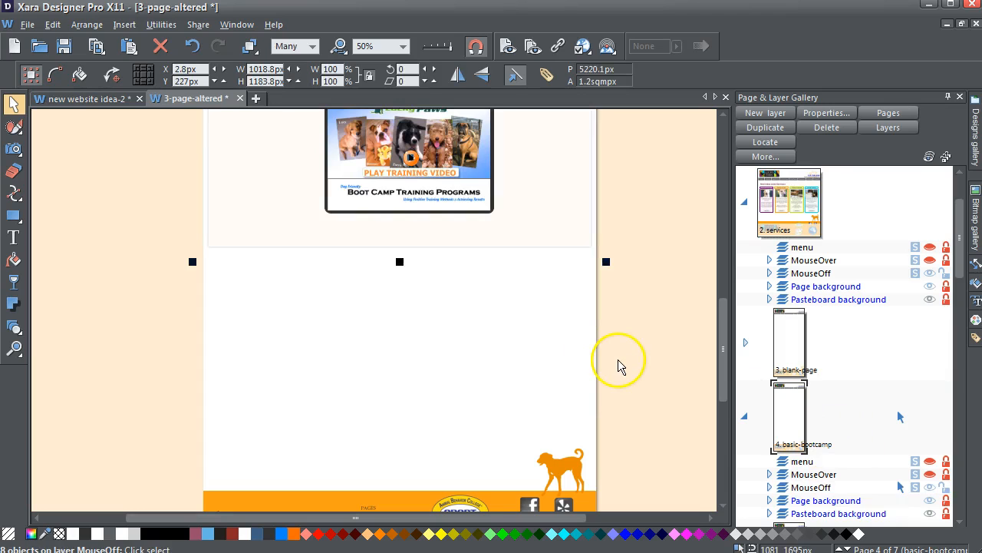
- Shorten the basic-bootcamp page until the footer sits just below the pasted content panel, and clear the selection
{"action": "left_click_drag", "start_coordinate": [721, 368], "coordinate": [715, 397]}
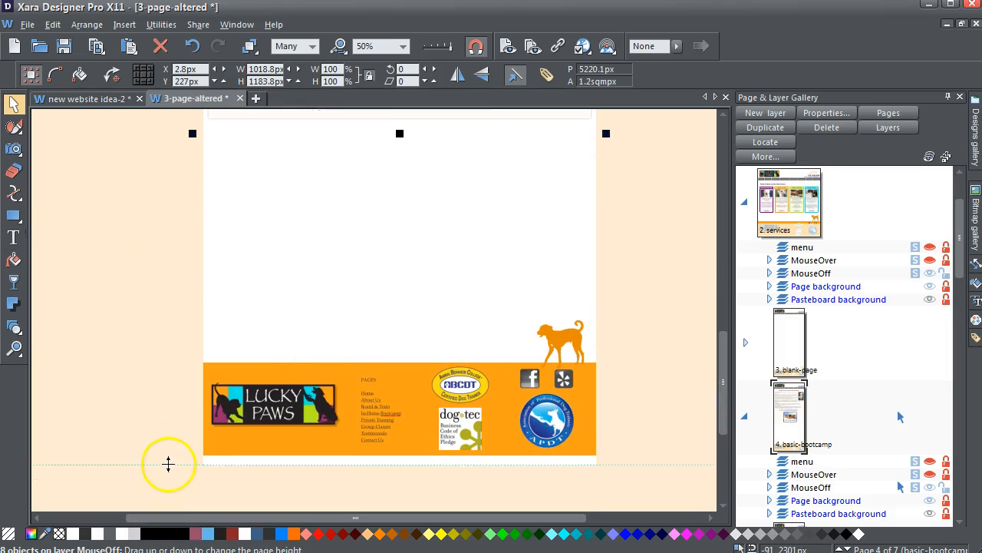
{"action": "left_click_drag", "start_coordinate": [164, 465], "coordinate": [163, 400]}
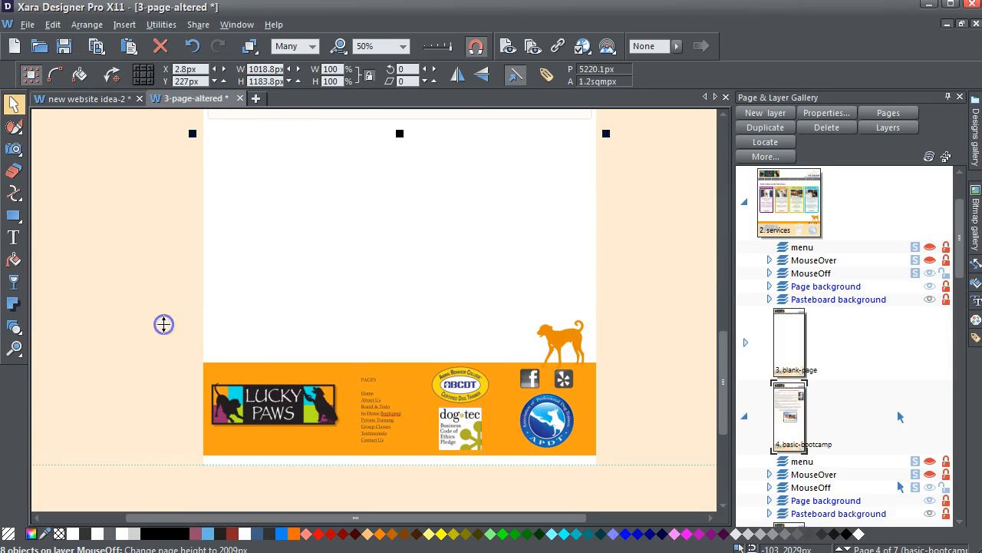
{"action": "left_click_drag", "start_coordinate": [163, 324], "coordinate": [164, 324]}
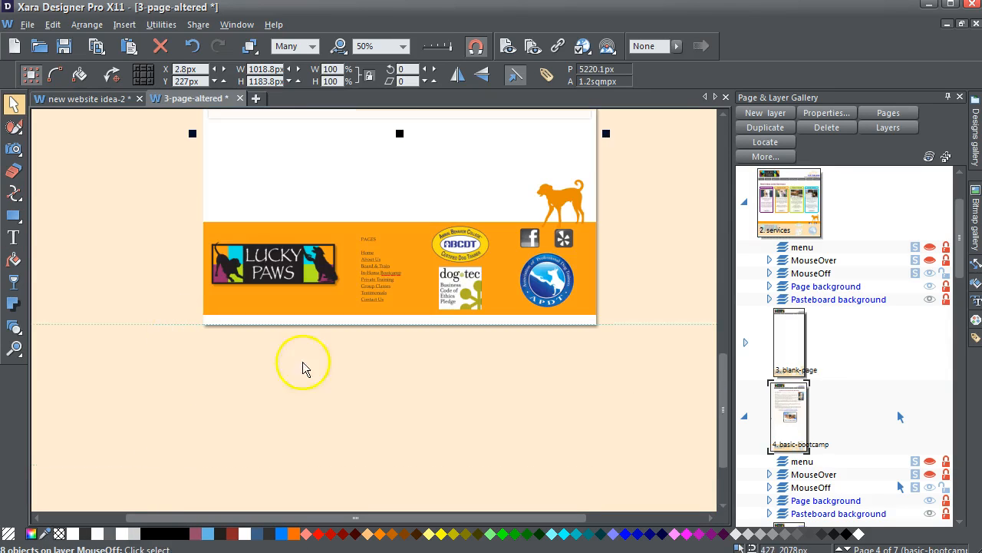
{"action": "left_click_drag", "start_coordinate": [721, 416], "coordinate": [714, 386]}
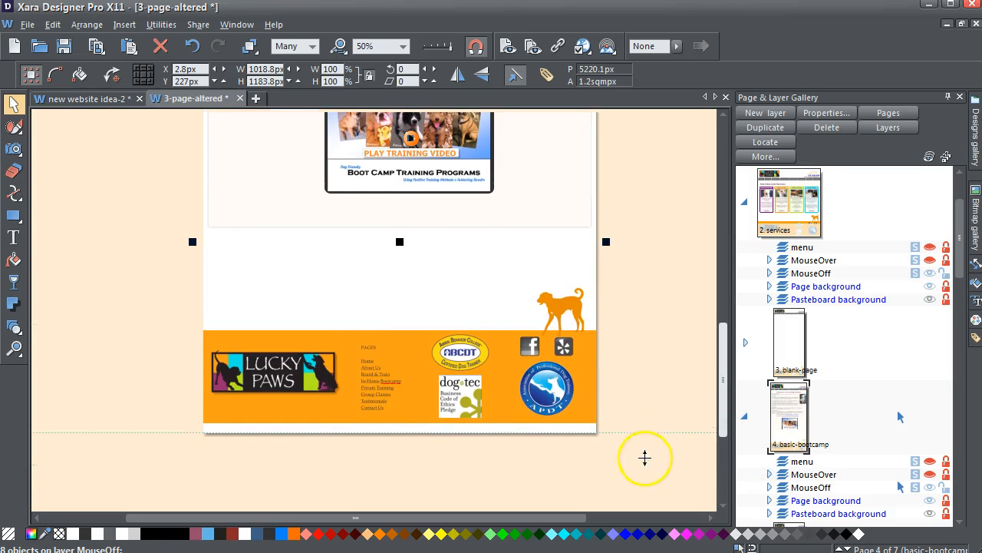
{"action": "scroll", "coordinate": [645, 457], "scroll_direction": "up", "scroll_amount": 1}
{"action": "left_click_drag", "start_coordinate": [648, 456], "coordinate": [644, 414]}
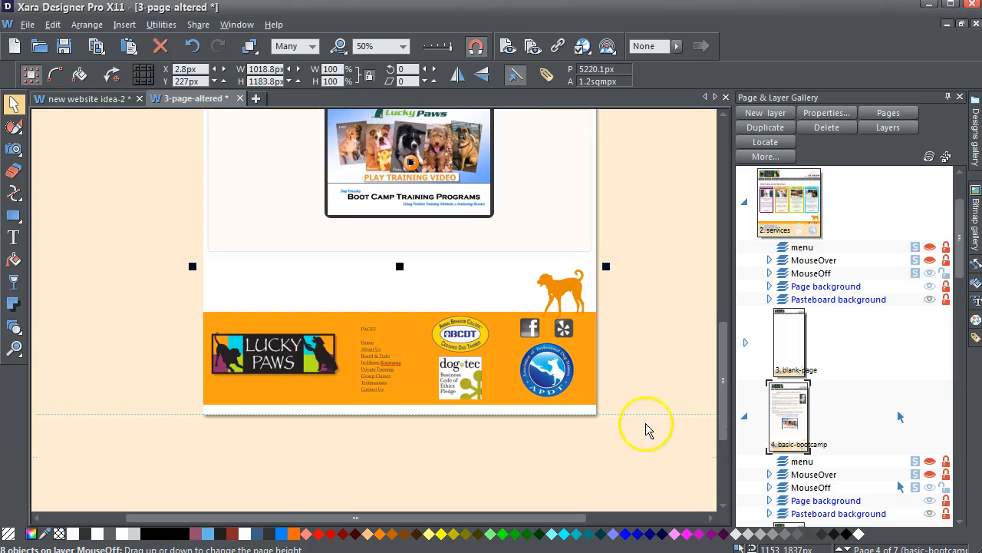
{"action": "left_click_drag", "start_coordinate": [647, 416], "coordinate": [648, 381]}
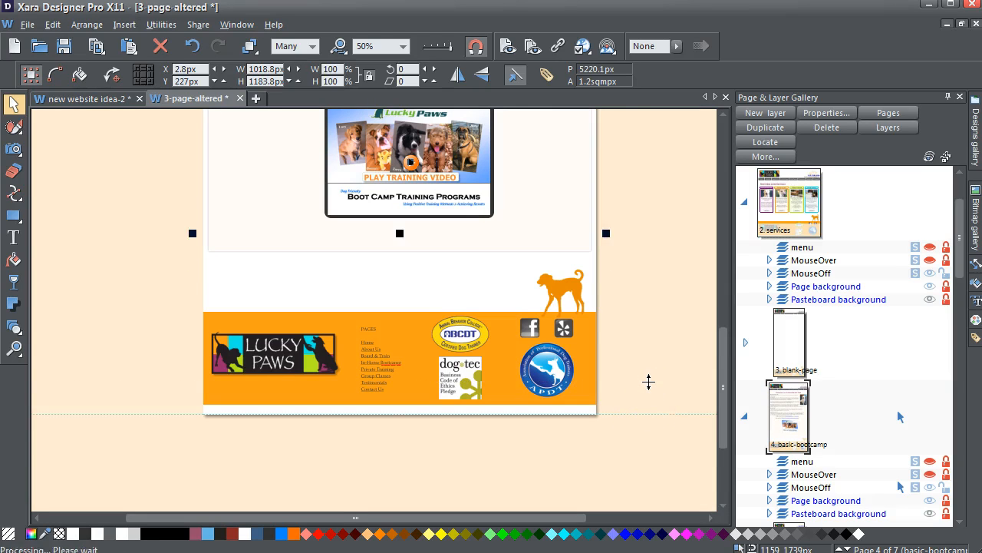
{"action": "left_click", "coordinate": [577, 265]}
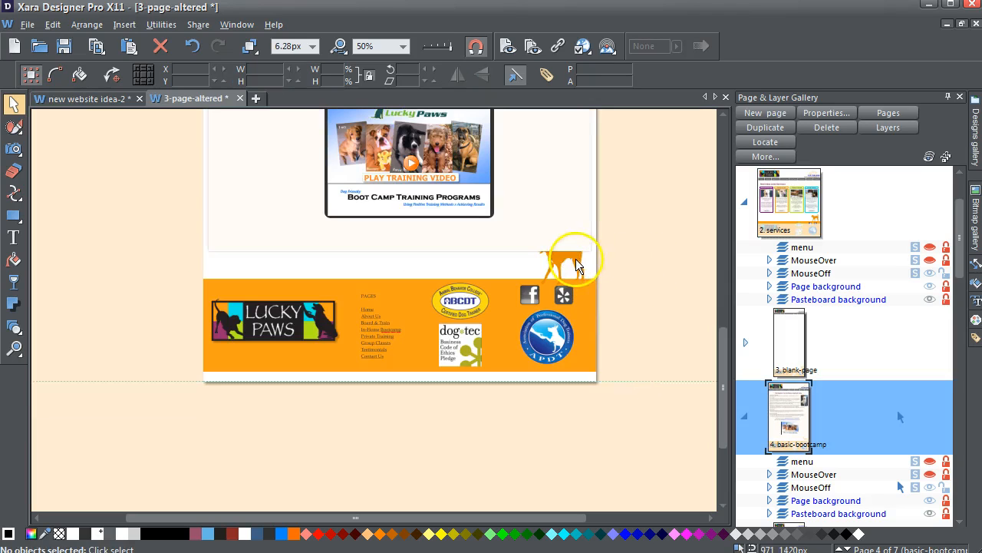
- Bring the orange dog silhouette above the footer in front of the content panel, and clear the selection
{"action": "left_click", "coordinate": [576, 265]}
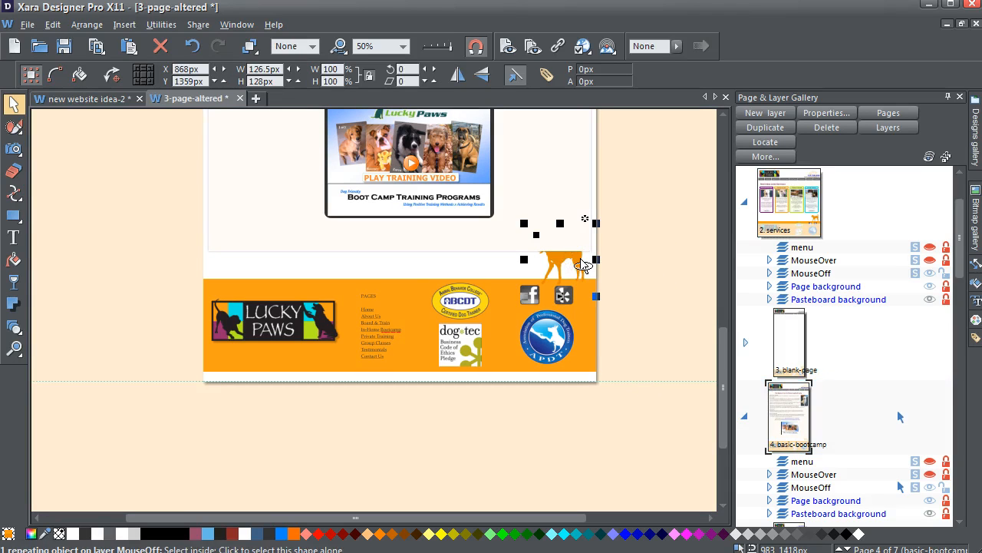
{"action": "left_click", "coordinate": [680, 268]}
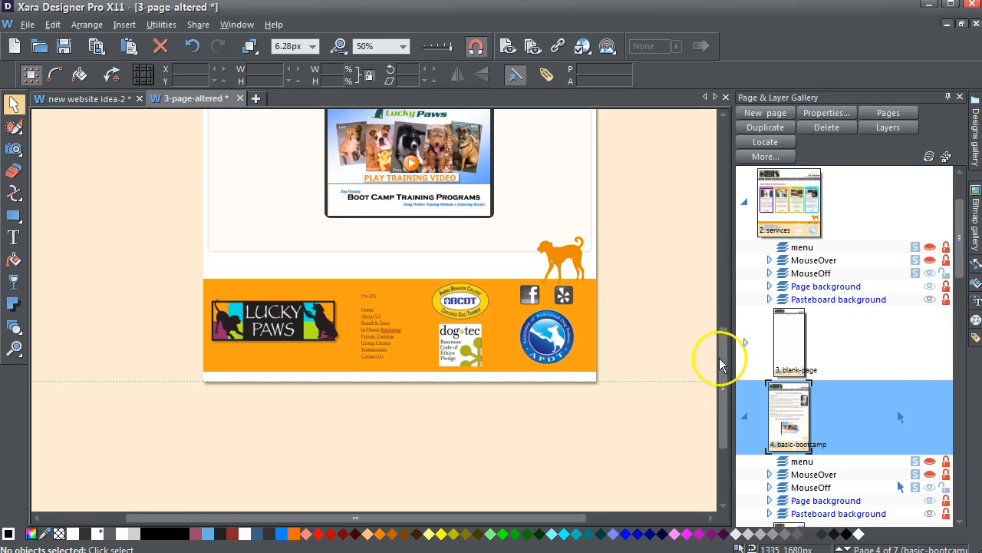
- Examine the text styles available for the body text on the basic-bootcamp page without applying one, and leave text editing
{"action": "left_click_drag", "start_coordinate": [726, 361], "coordinate": [710, 283]}
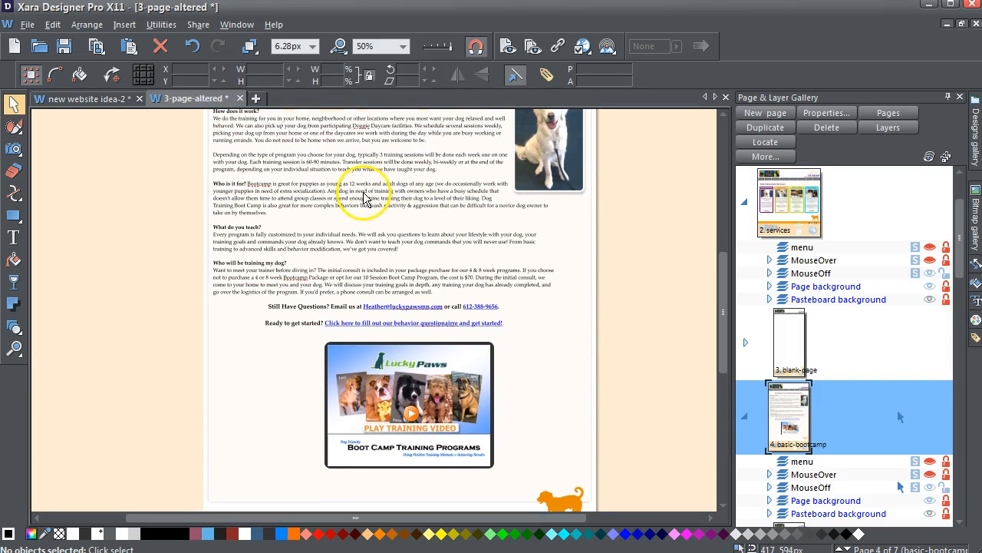
{"action": "left_click", "coordinate": [365, 198]}
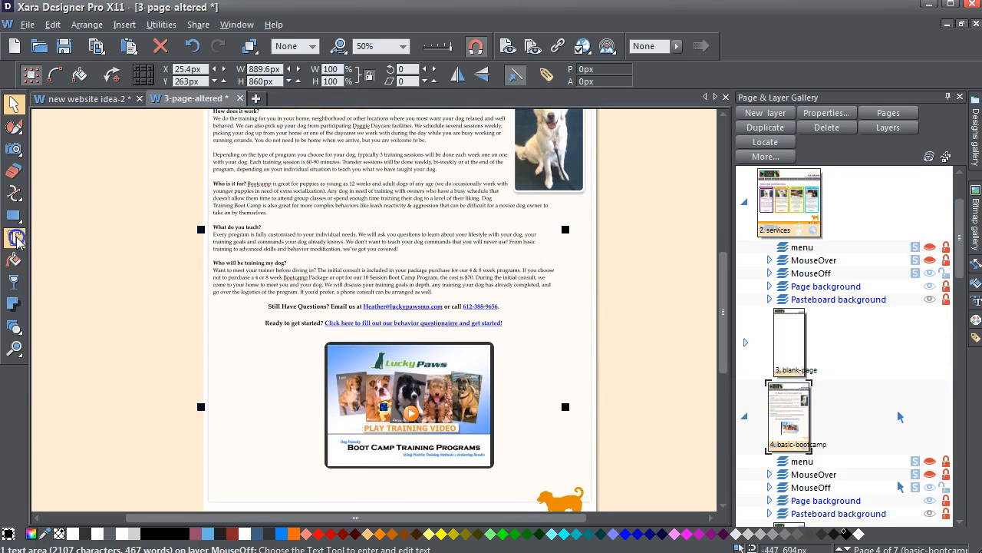
{"action": "left_click", "coordinate": [17, 239]}
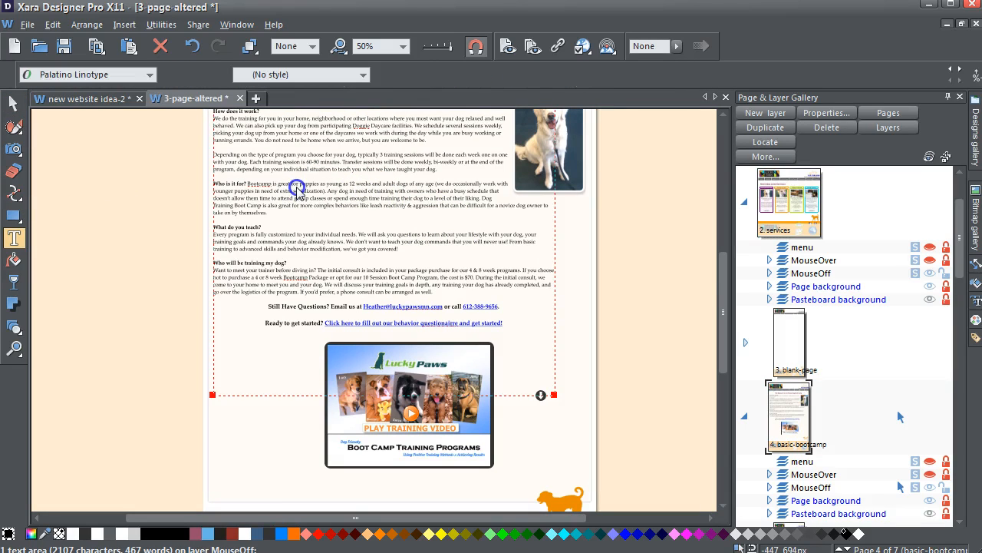
{"action": "left_click", "coordinate": [425, 272]}
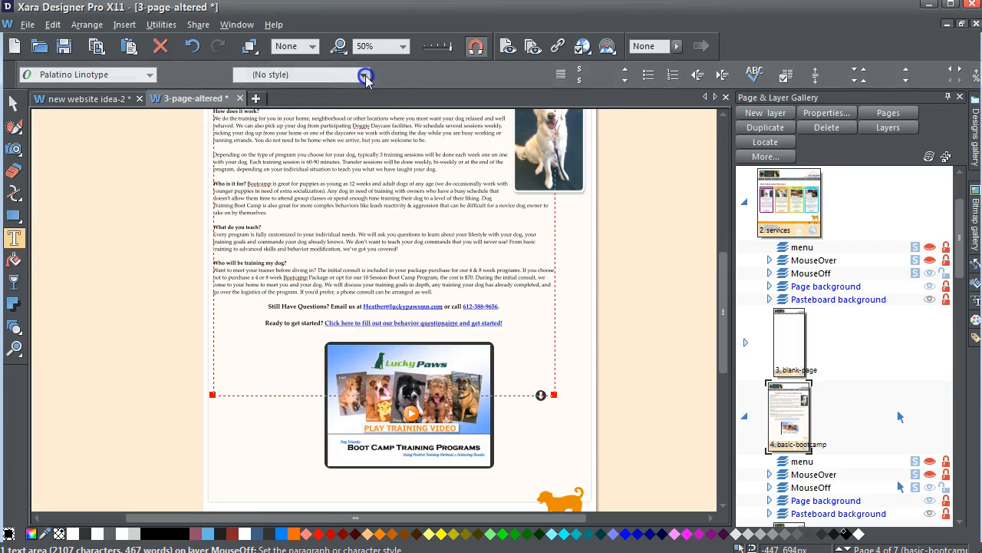
{"action": "left_click", "coordinate": [363, 75]}
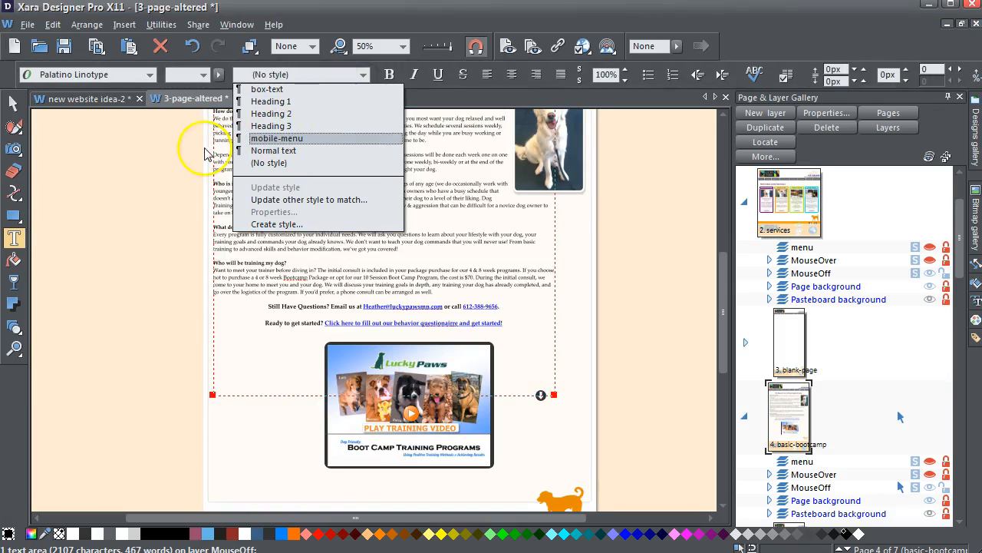
{"action": "left_click", "coordinate": [122, 144]}
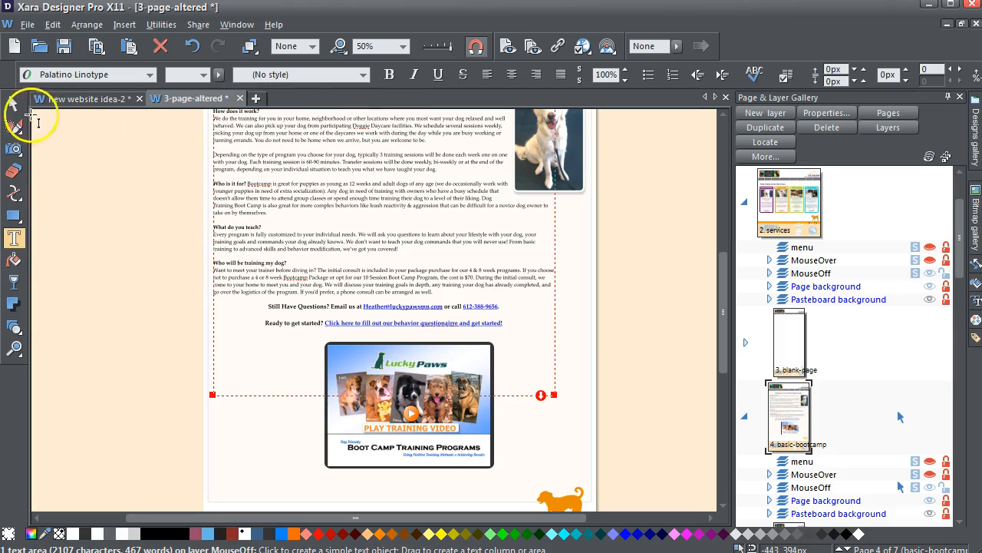
{"action": "left_click", "coordinate": [13, 104]}
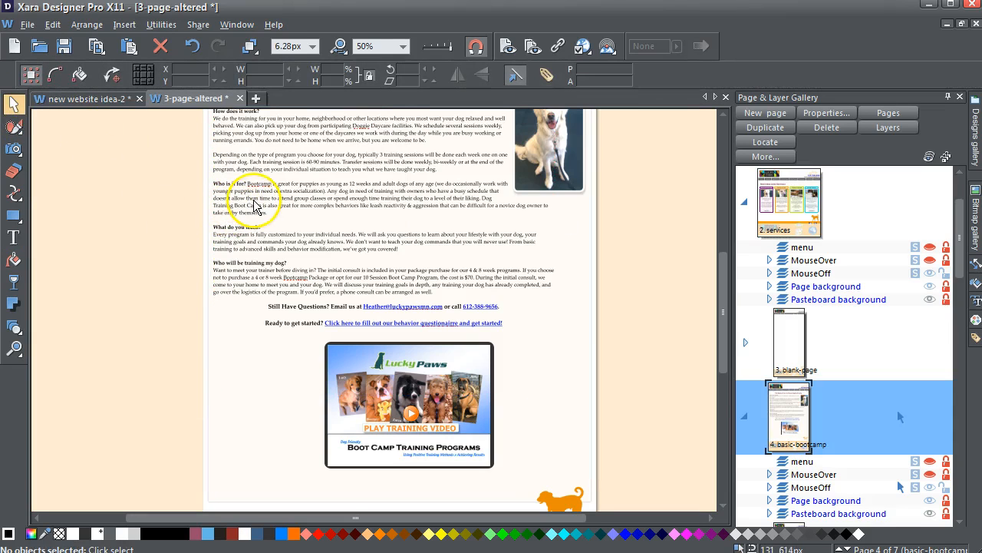